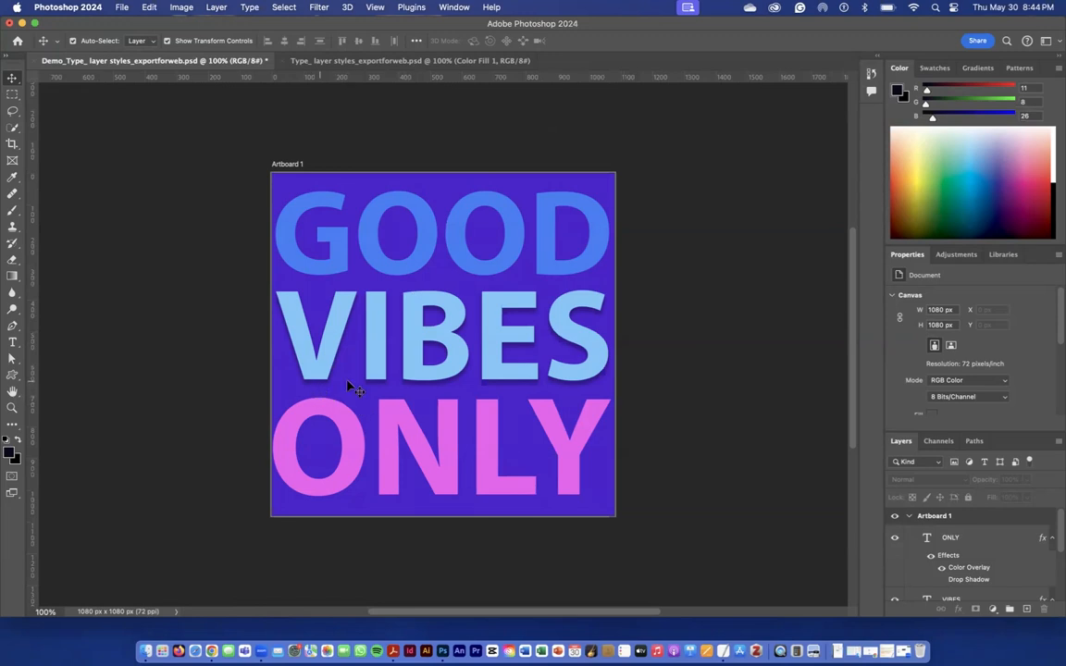
Set up the Horizontal Type tool in Type_ layer styles_exportforweb.psd with Myriad Pro Bold, 50 pt, and text colour 397ff7
left_click(361, 62)
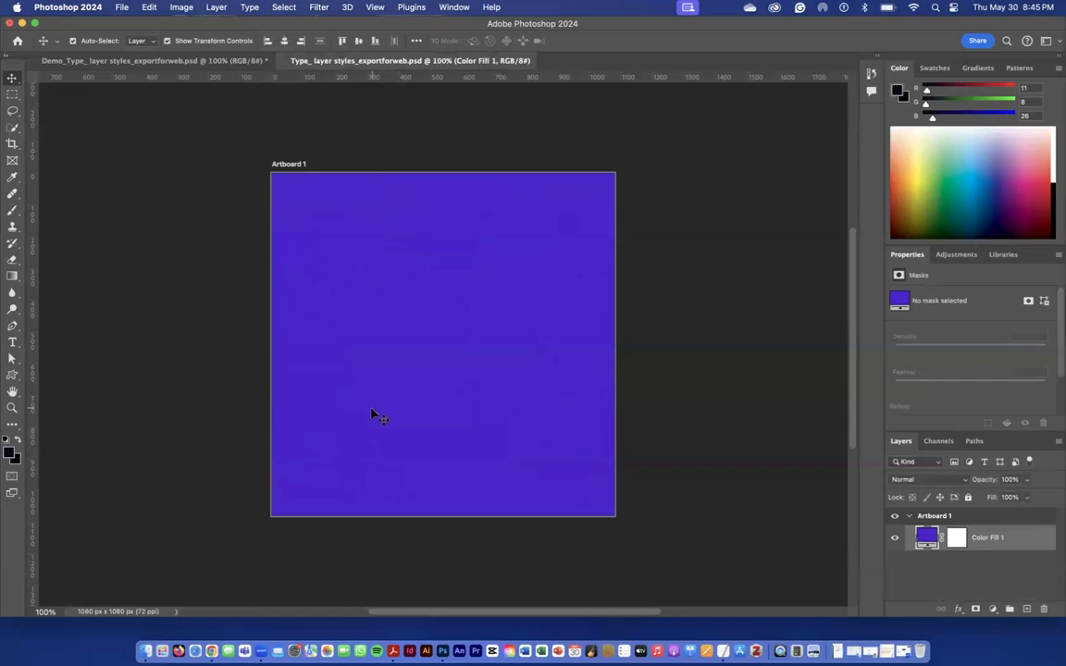
left_click(13, 345)
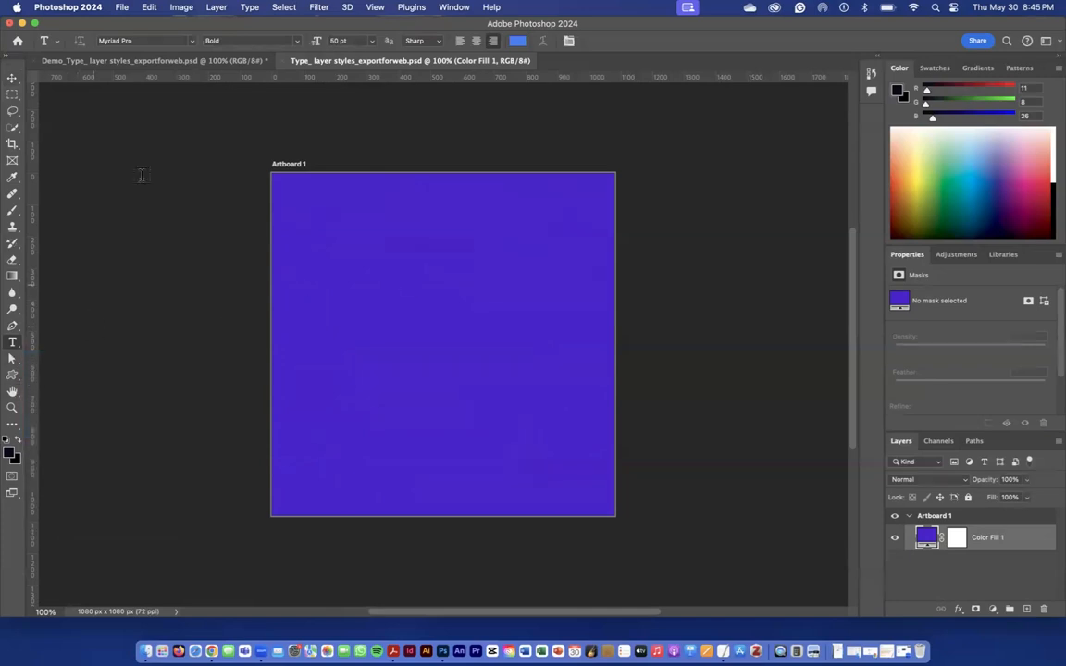
left_click(191, 41)
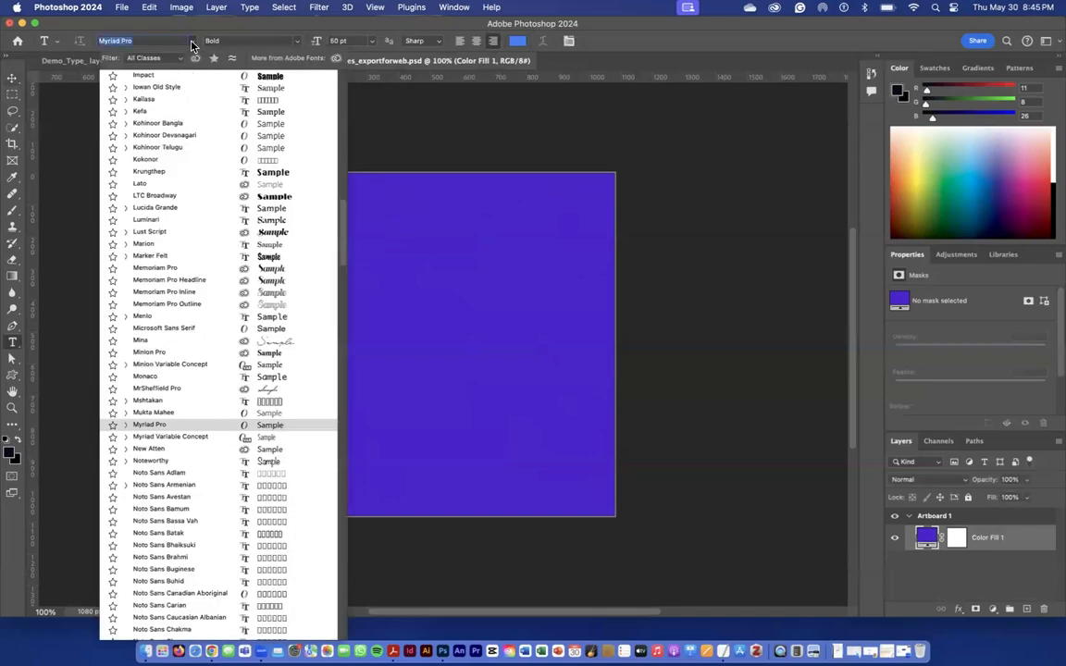
left_click(298, 43)
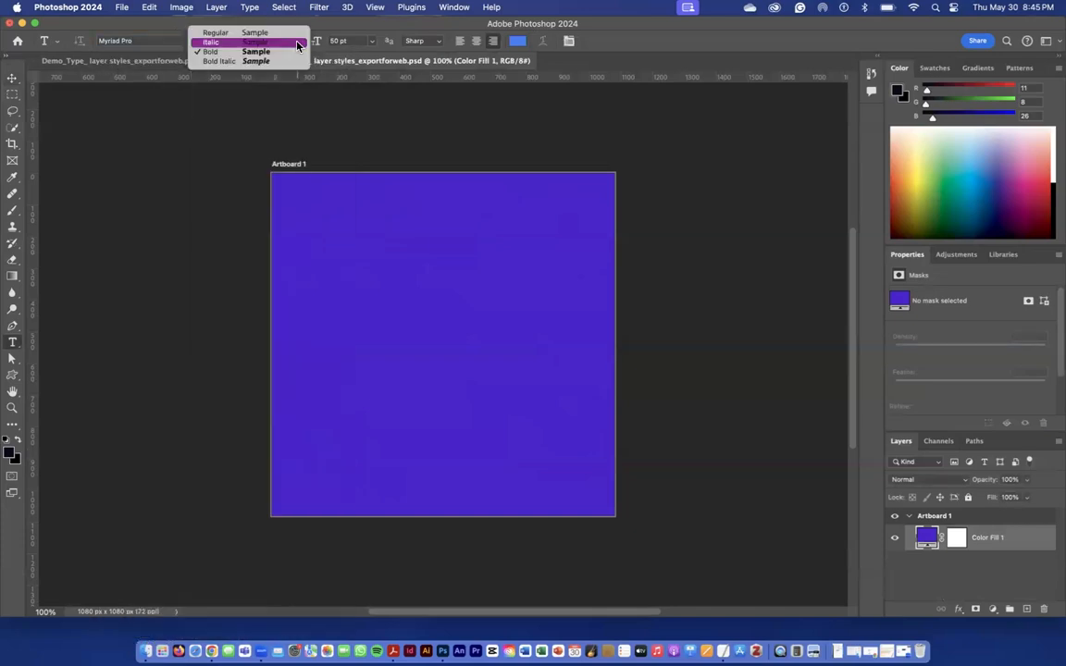
left_click(172, 25)
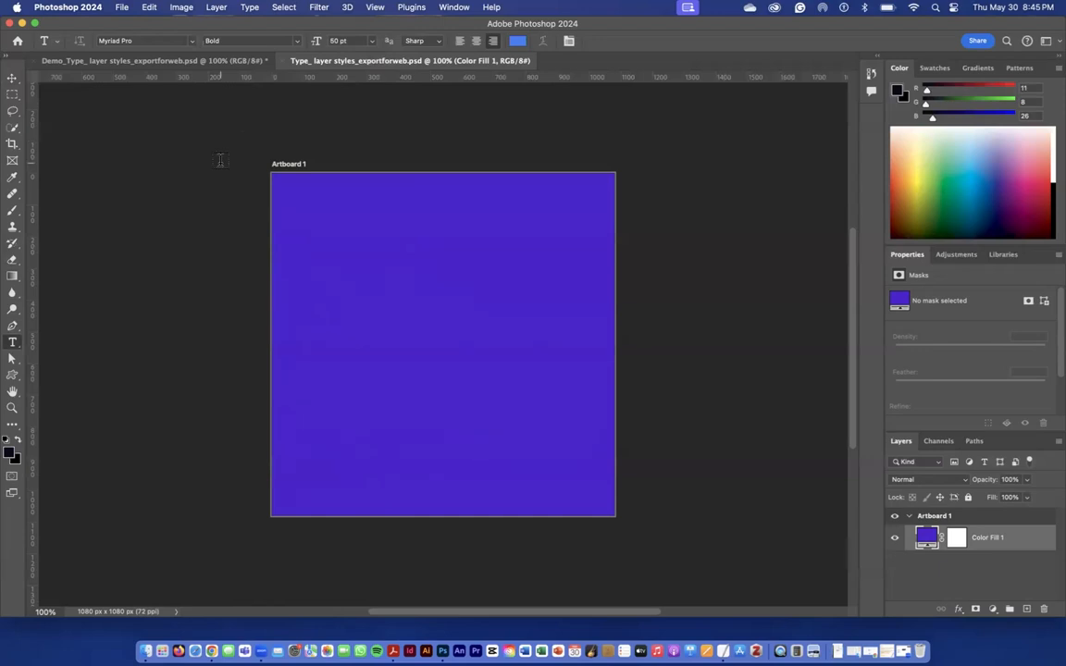
left_click(139, 41)
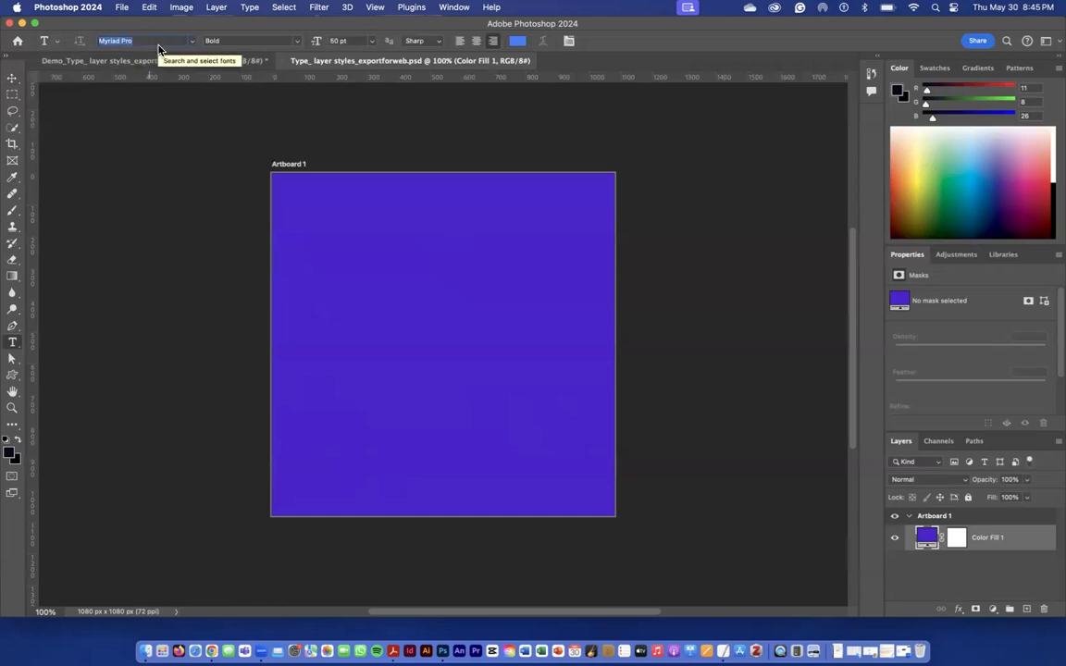
left_click(139, 63)
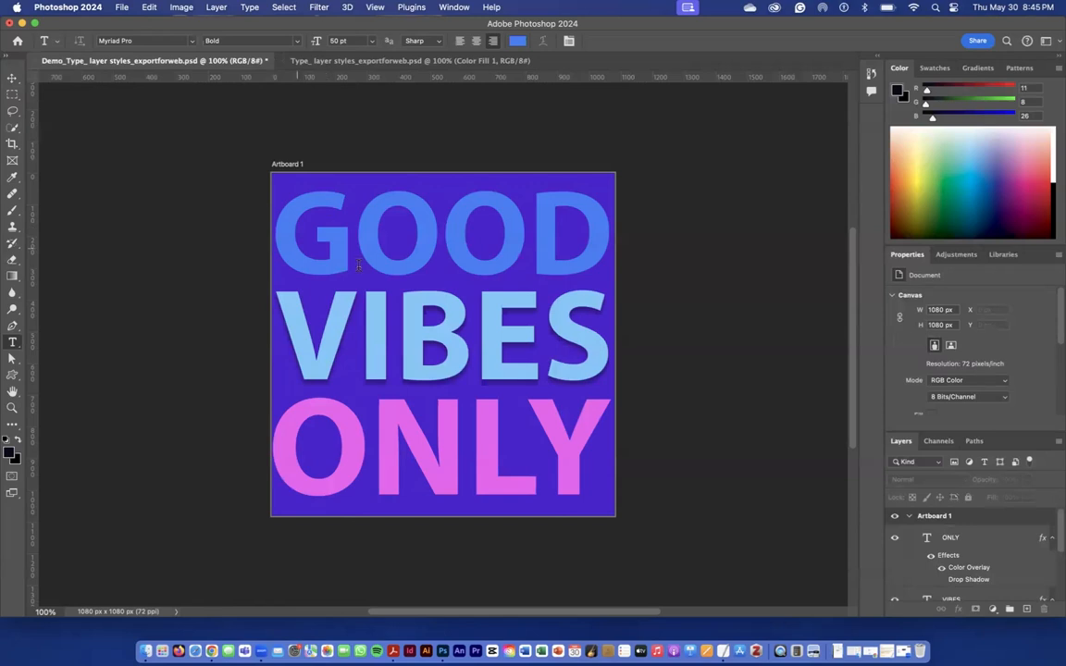
left_click(312, 62)
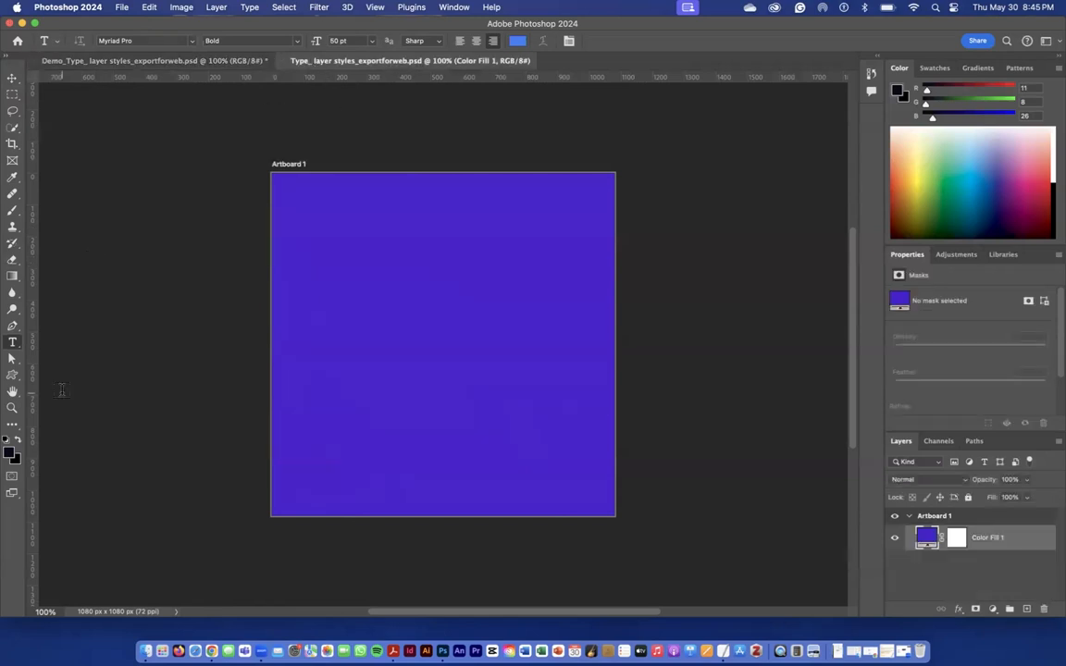
left_click(518, 42)
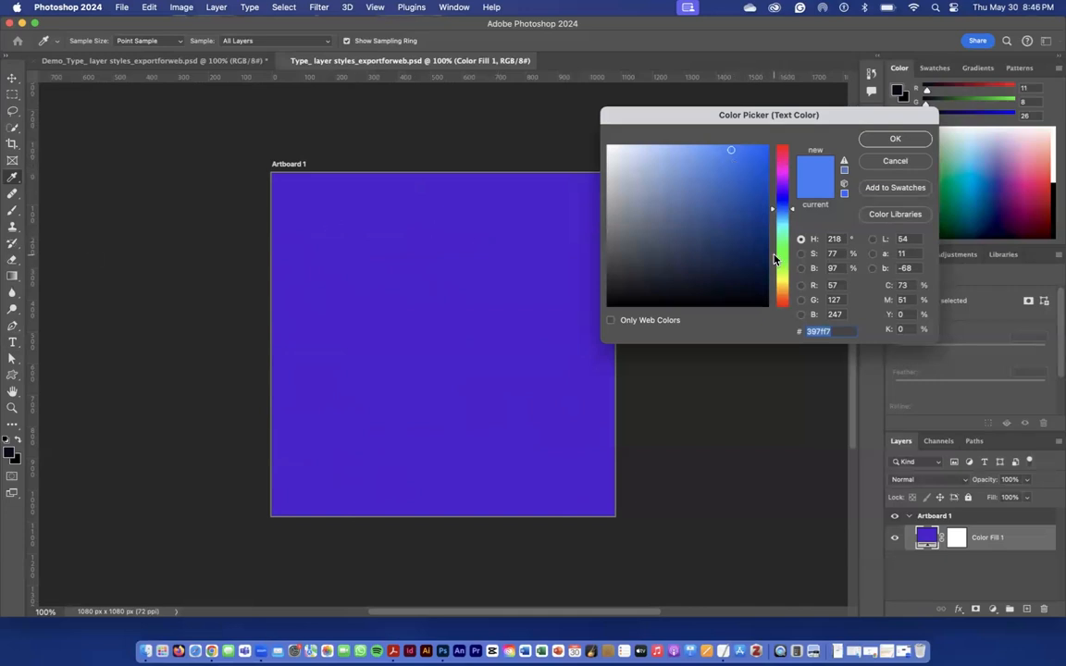
left_click(895, 139)
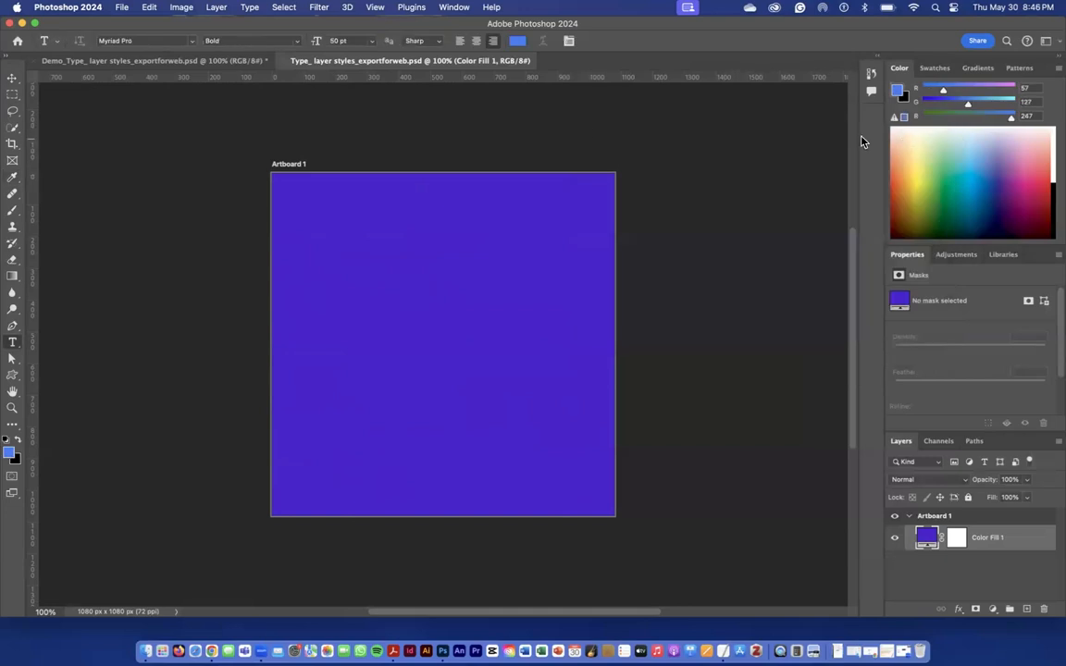
Place a new placeholder point-text layer and move it fully onto the upper part of the artboard
left_click(337, 238)
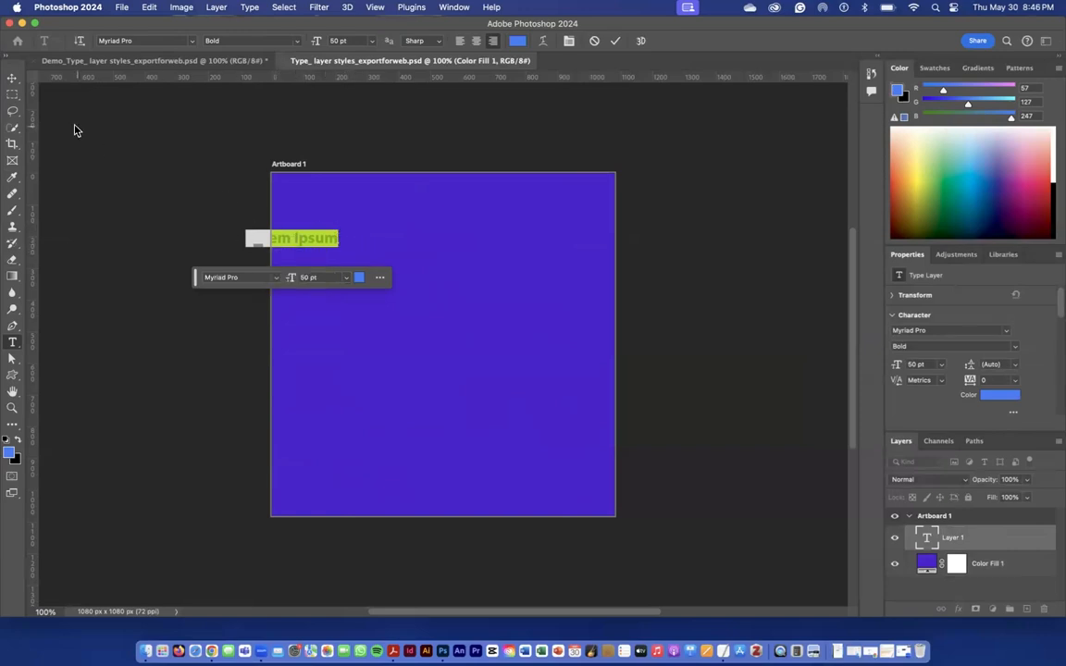
left_click(11, 81)
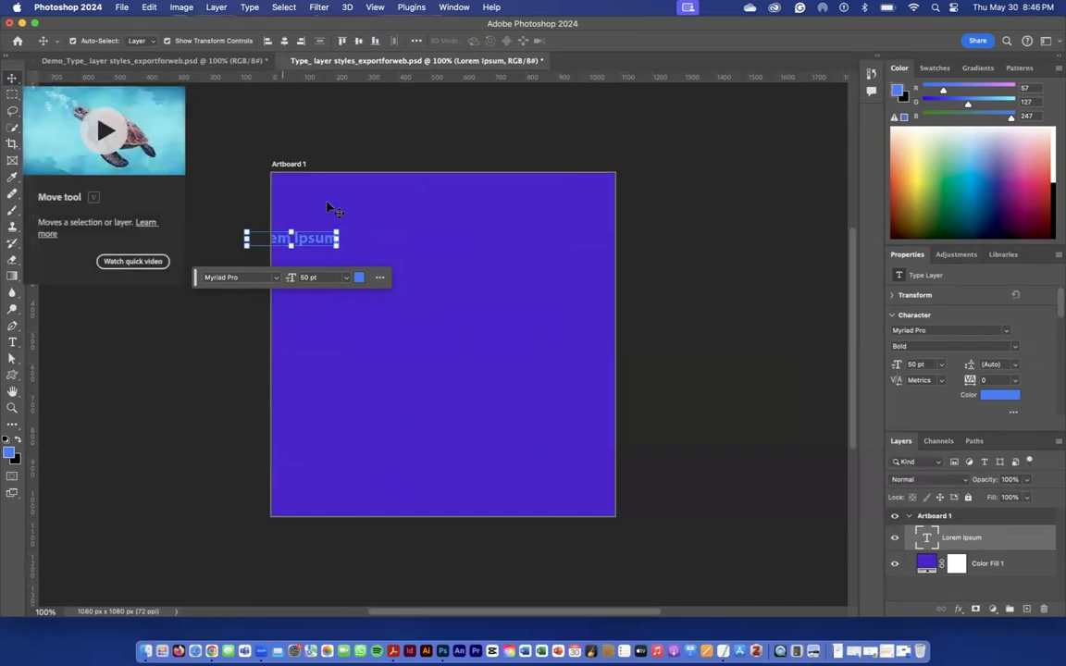
left_click_drag(305, 240, 429, 235)
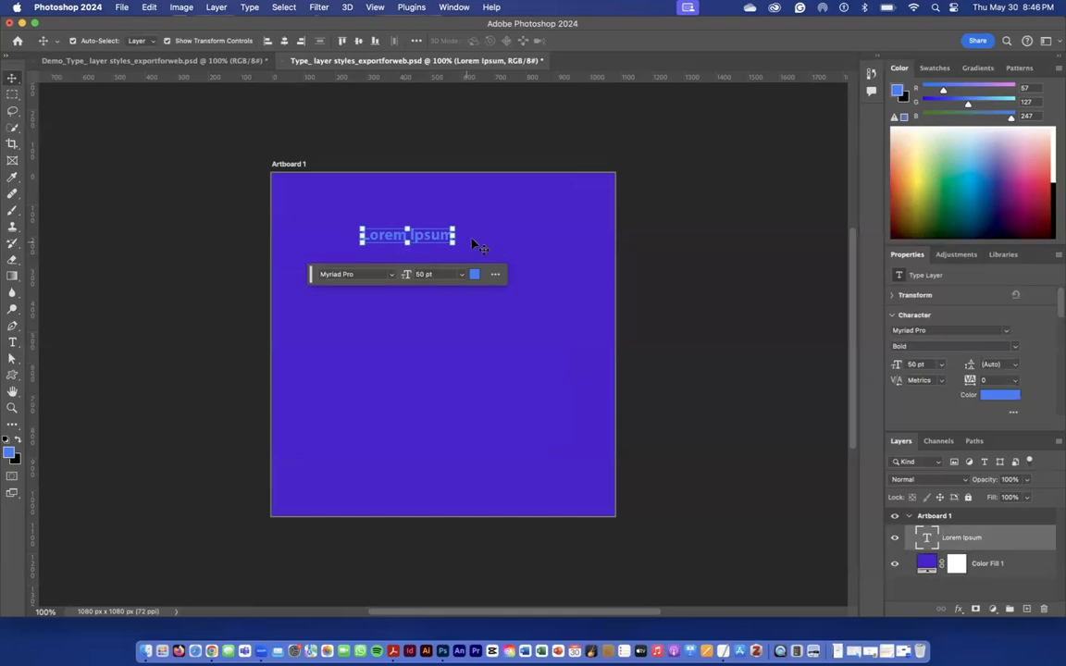
Replace the whole Lorem Ipsum placeholder text with GOOD and commit the edit
left_click(12, 342)
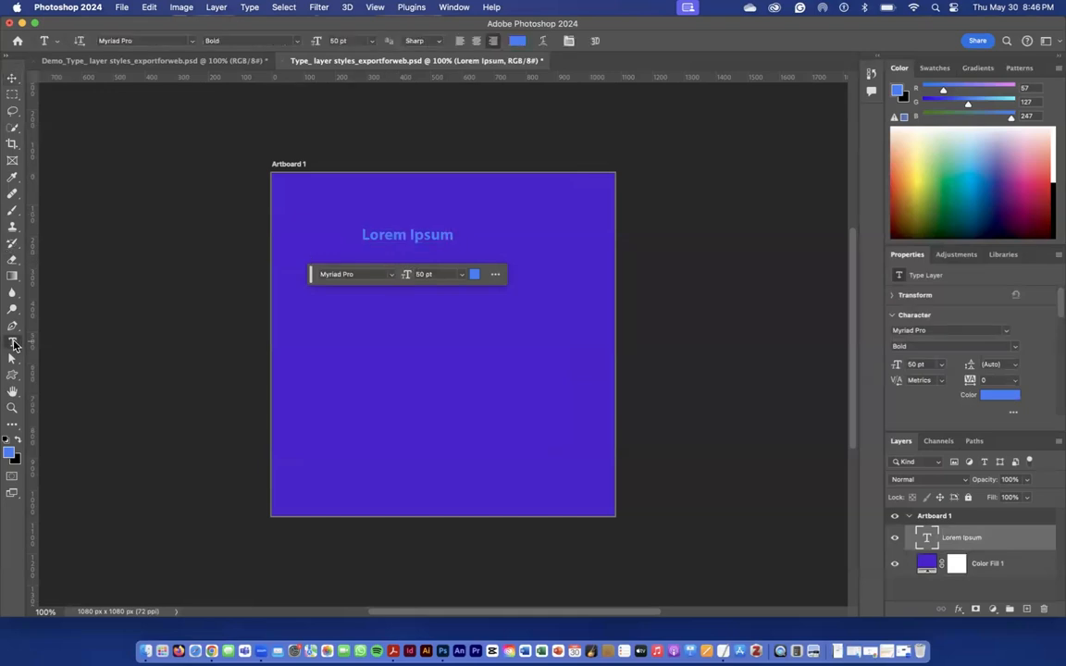
left_click(427, 235)
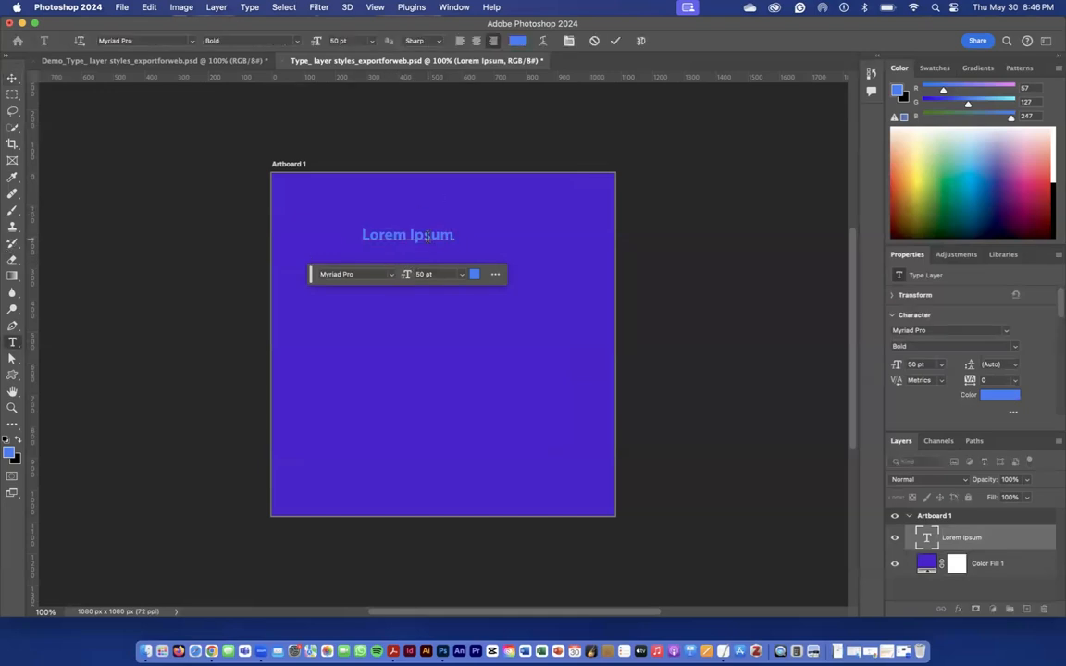
left_click_drag(455, 236, 360, 237)
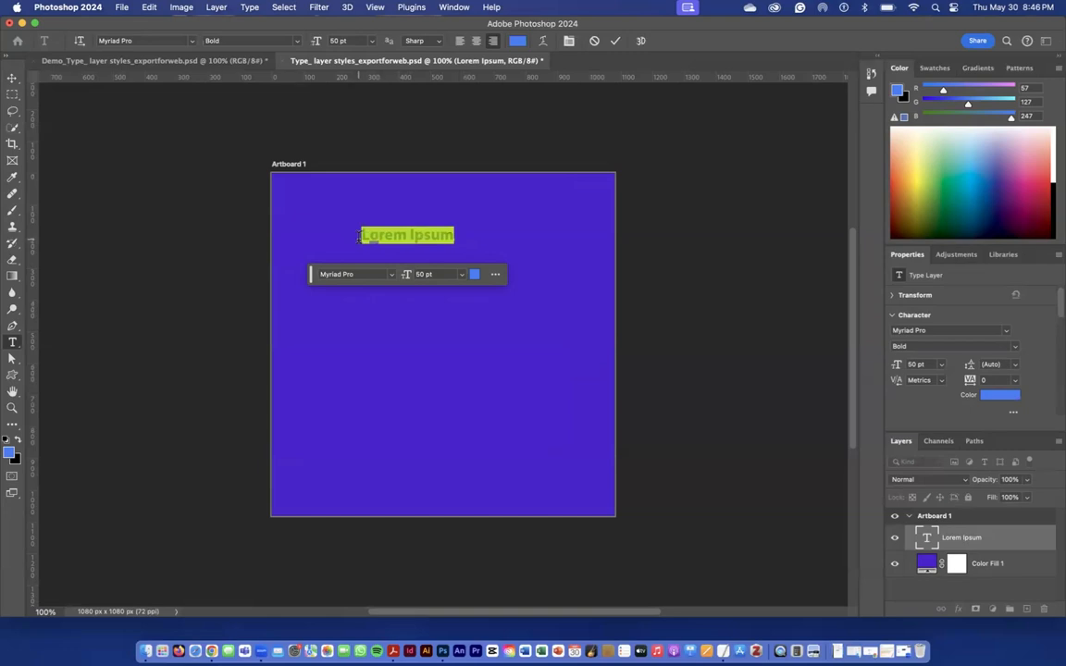
type("GOOD")
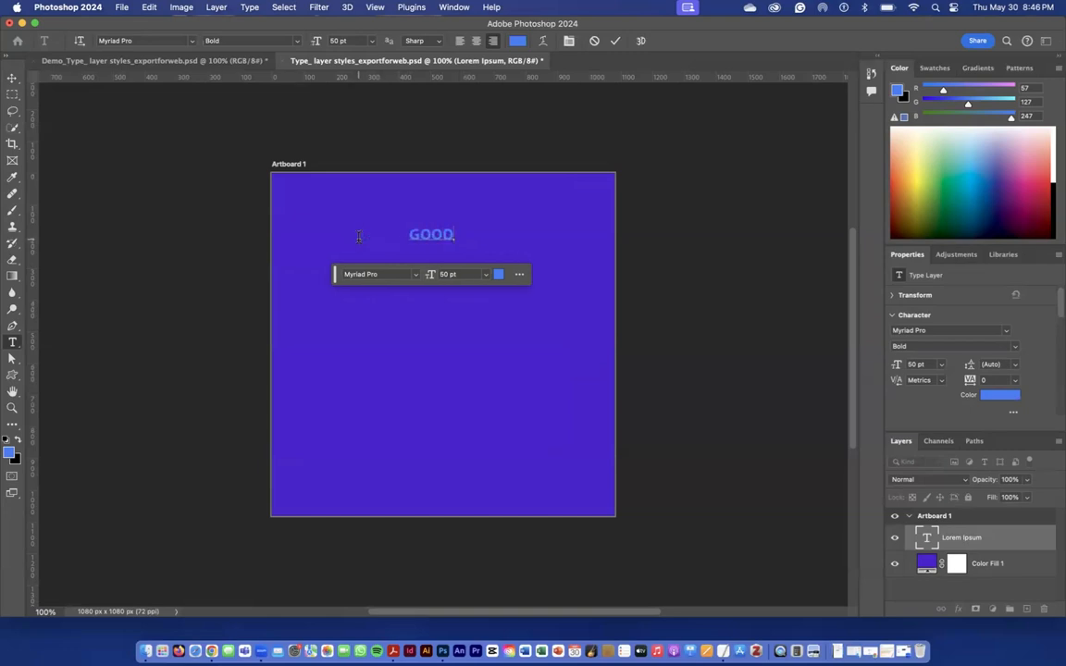
left_click(13, 78)
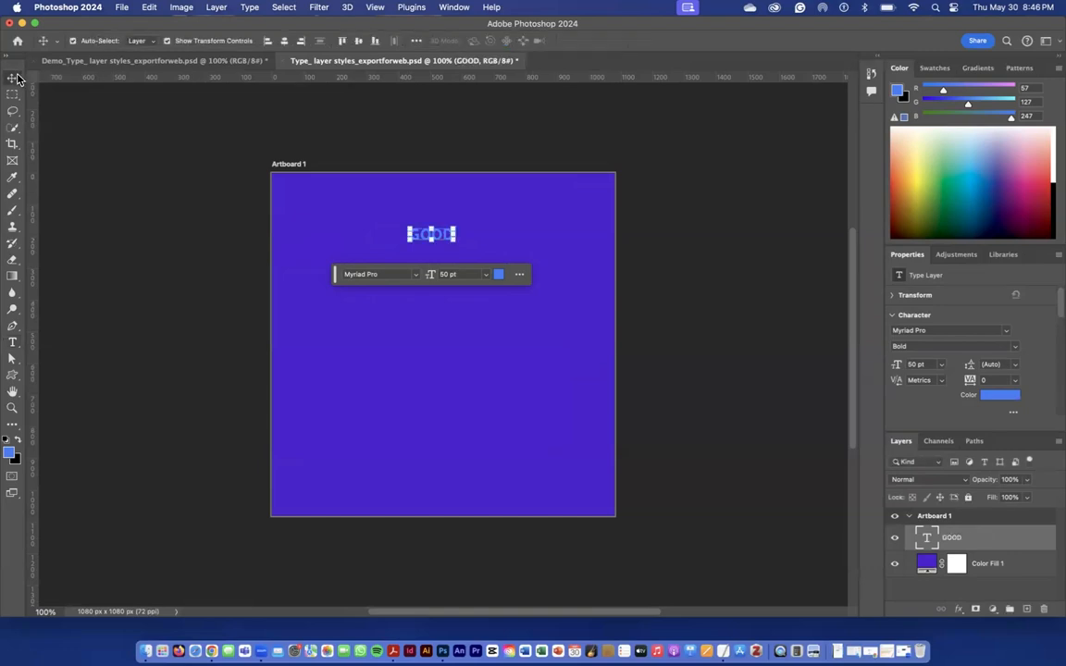
left_click(408, 238)
left_click_drag(408, 237, 345, 264)
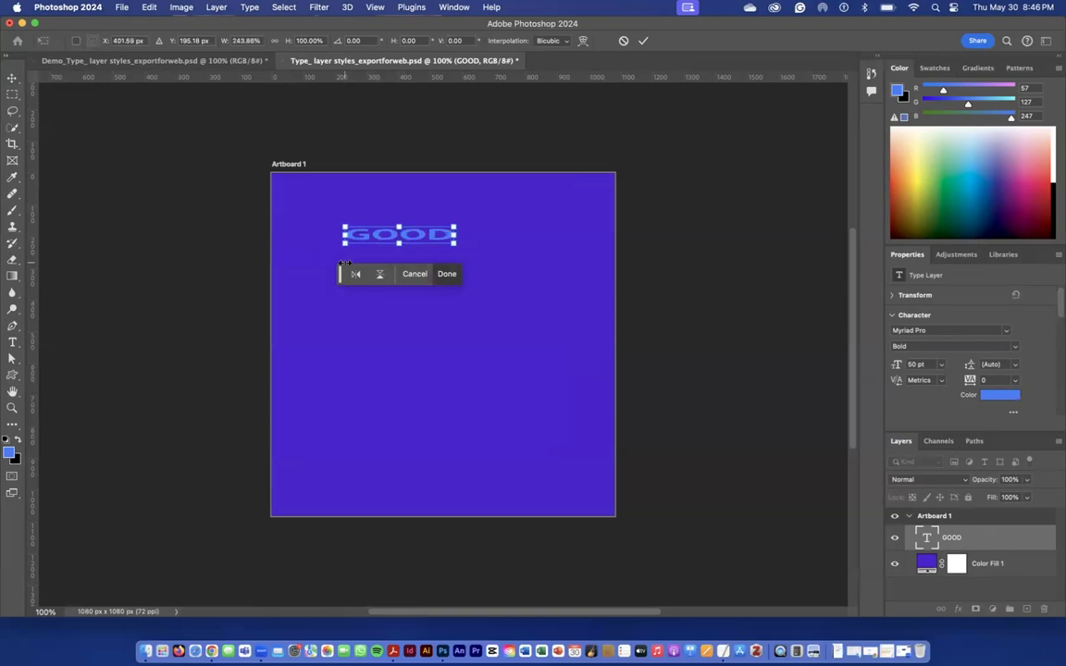
key("super+z")
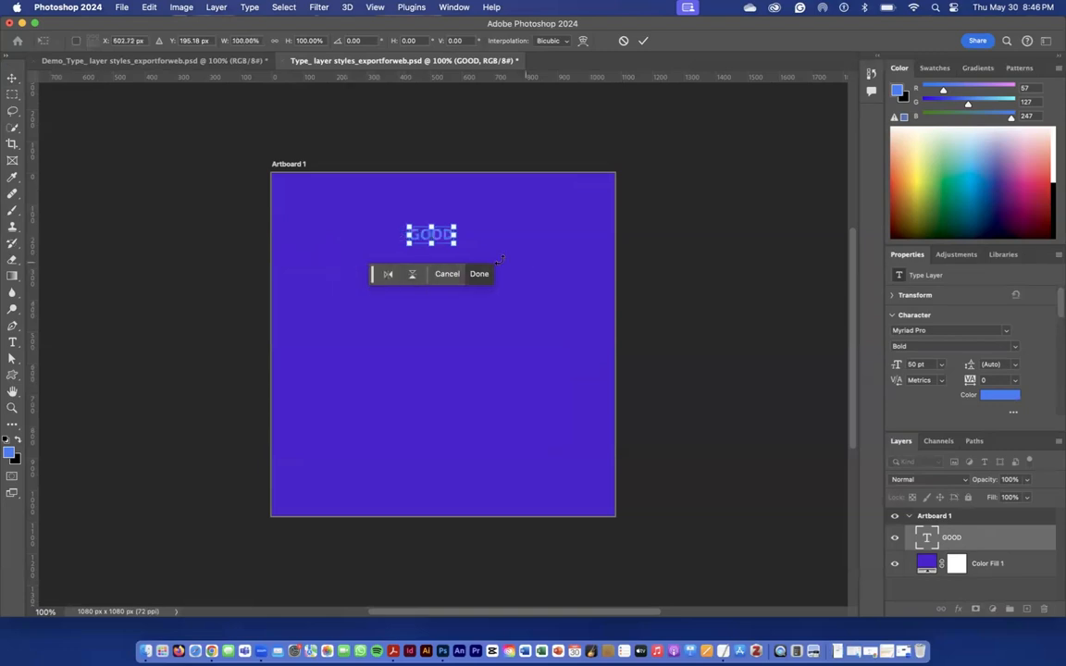
Scale the GOOD text proportionally to nearly the artboard's width, about 379 pt, and place it along the artboard's upper edge
left_click_drag(454, 244, 600, 335)
left_click_drag(410, 304, 280, 363)
left_click_drag(430, 288, 431, 234)
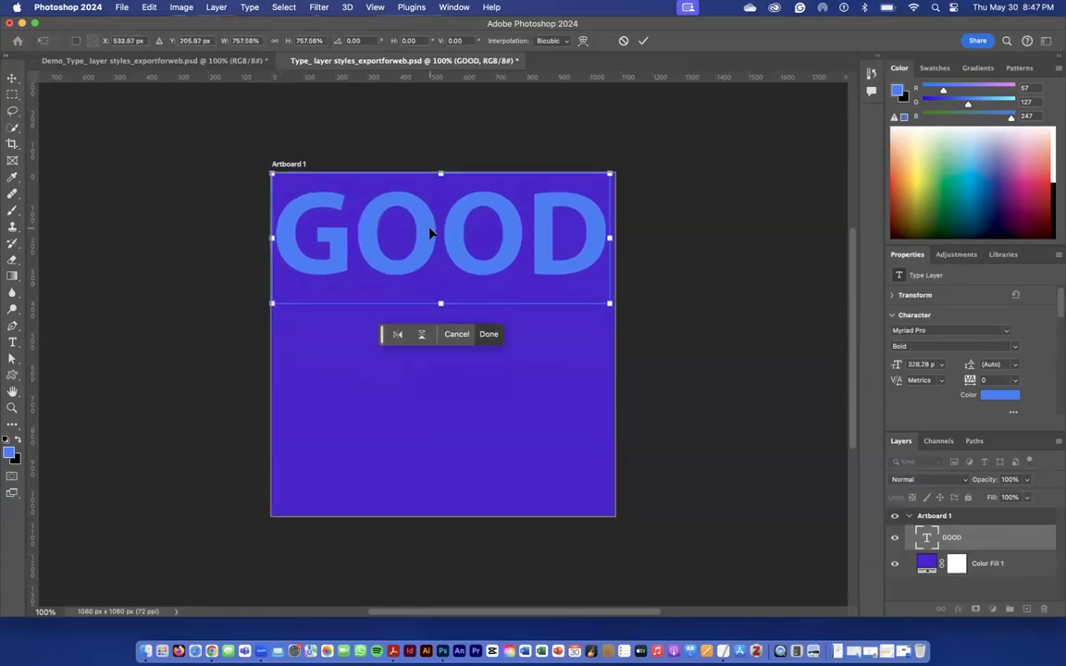
left_click(489, 335)
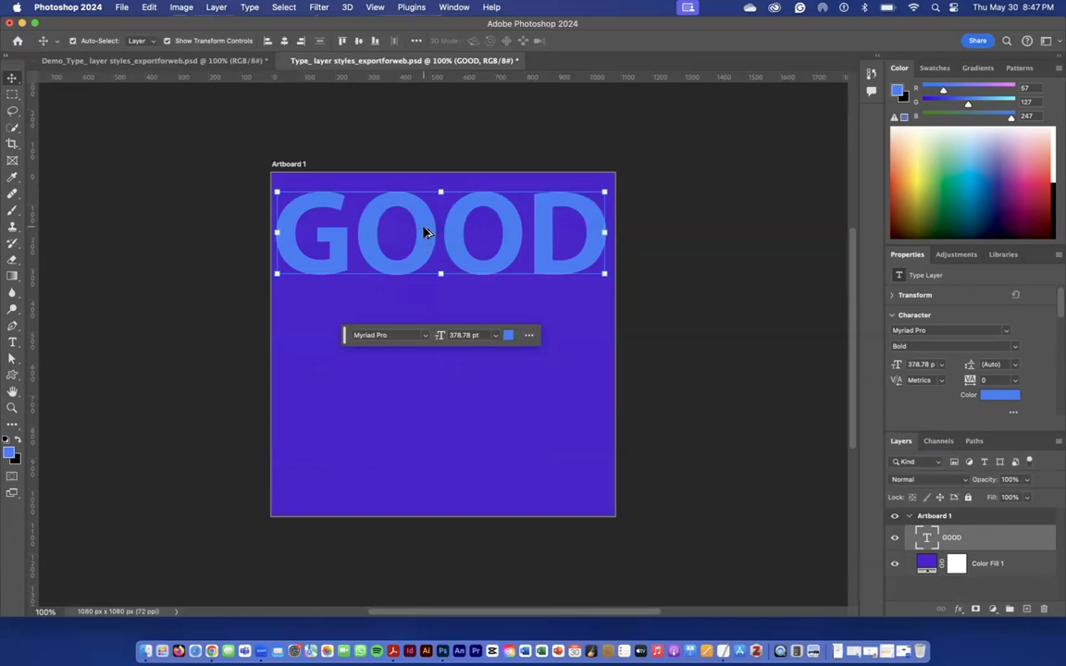
Duplicate the GOOD text directly below the original and replace the copy's wording with VIBES
left_click_drag(424, 232, 425, 323)
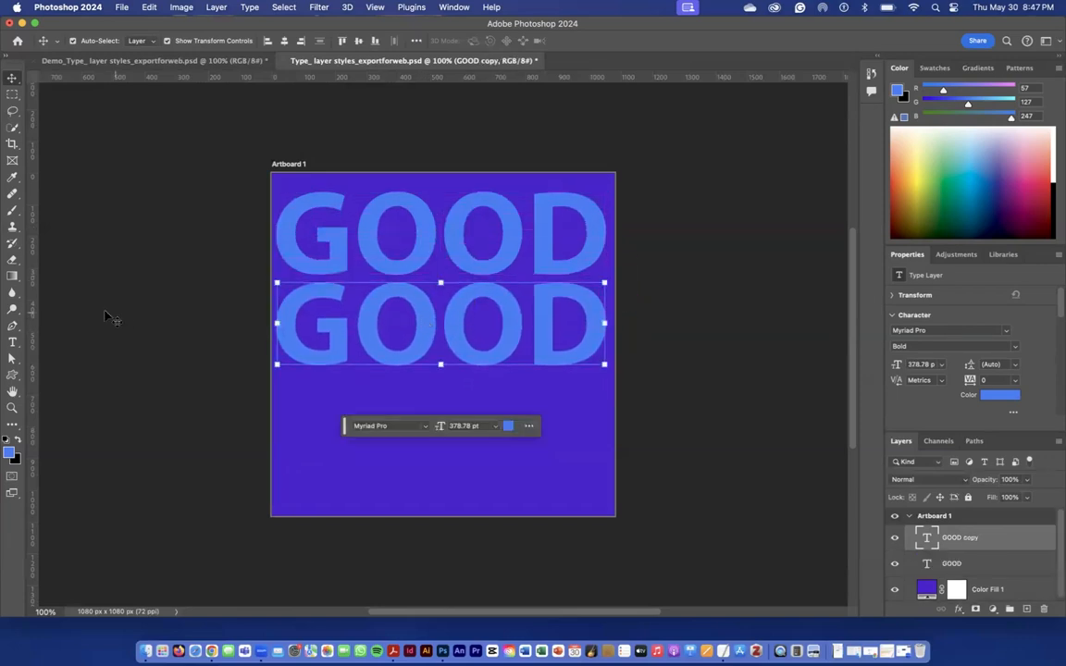
left_click(13, 339)
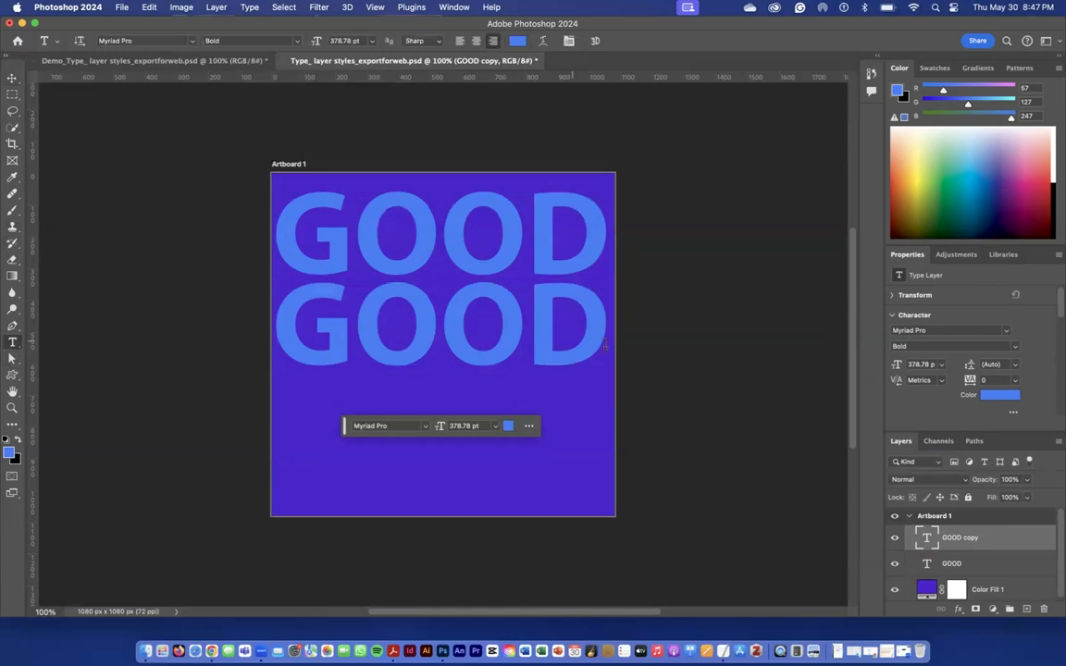
left_click_drag(589, 337, 244, 347)
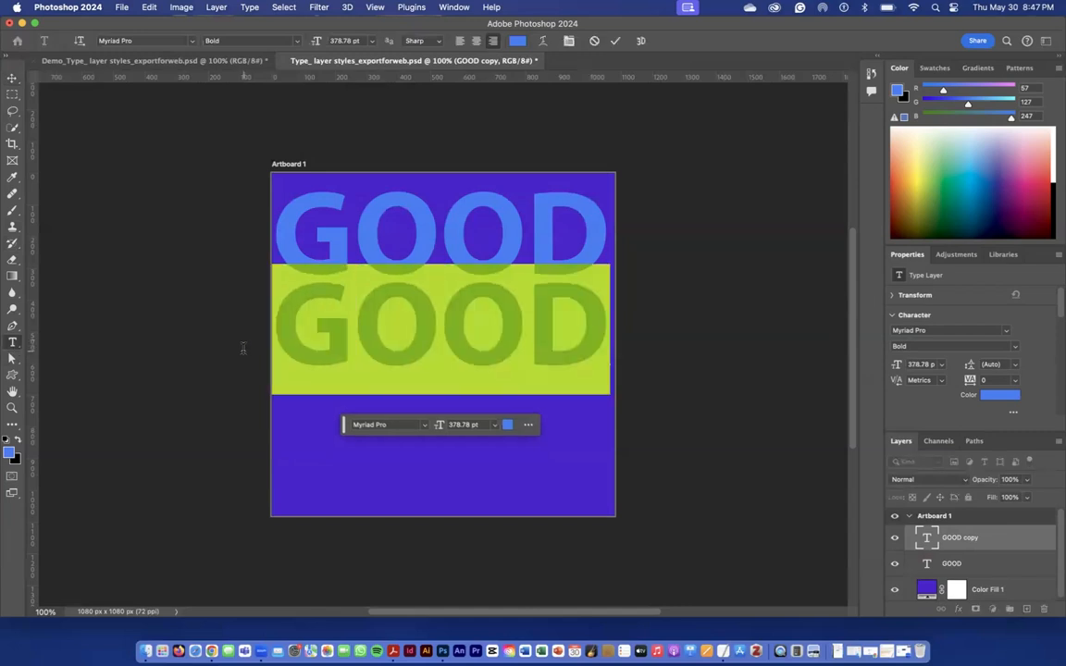
type("VIBES")
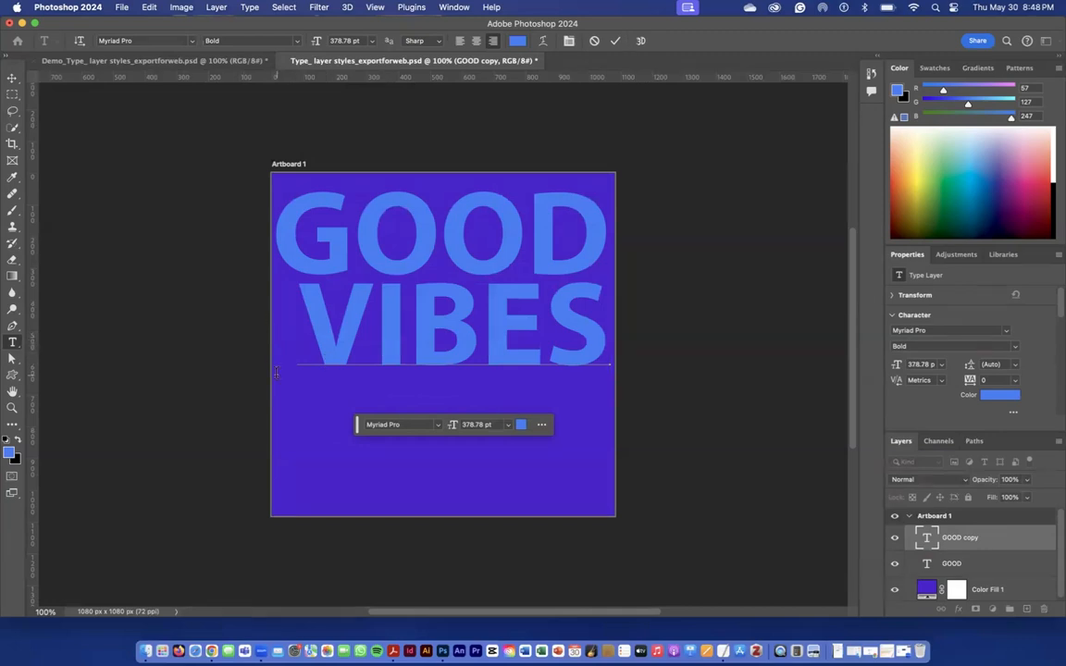
left_click(12, 77)
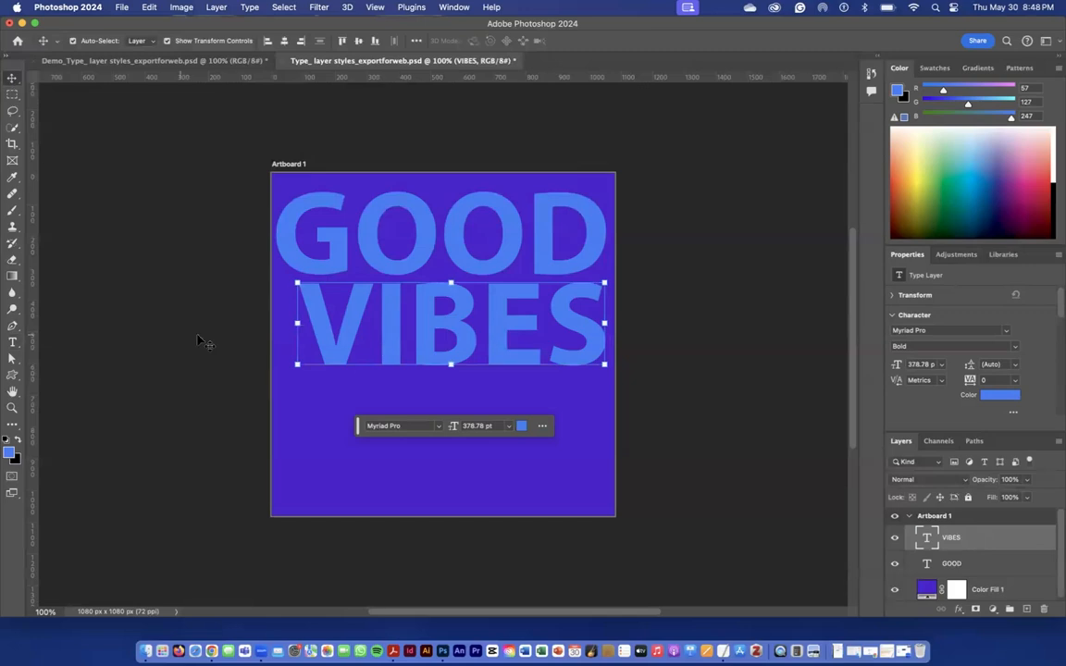
Enlarge the VIBES text proportionally to about 404 pt to match GOOD's width and shift it slightly down from GOOD
left_click(298, 365)
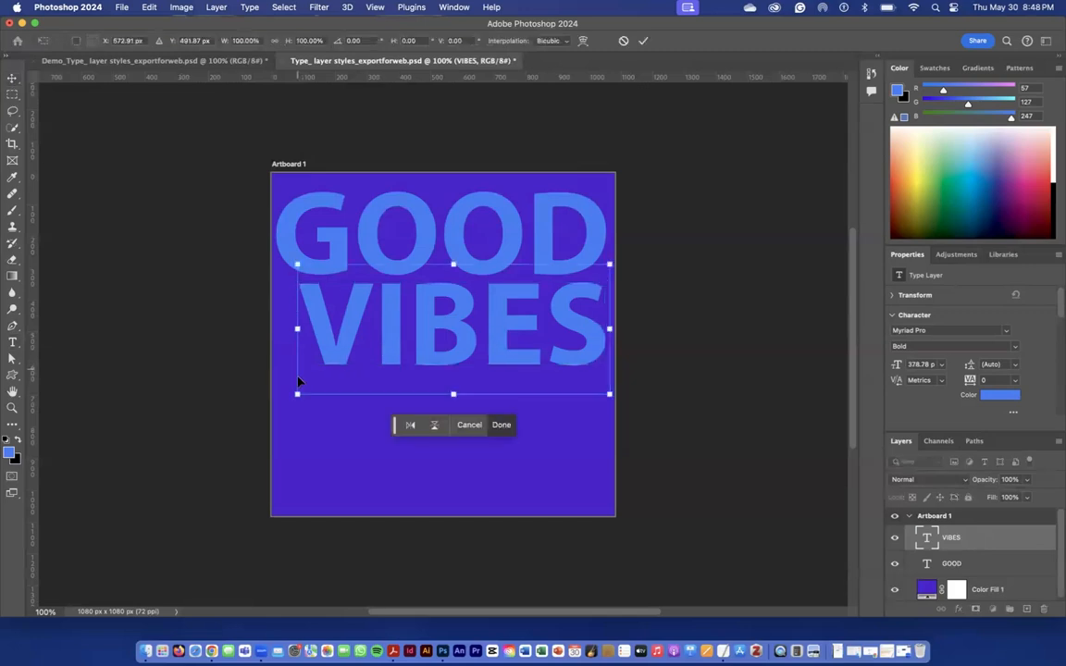
left_click_drag(297, 395, 276, 404)
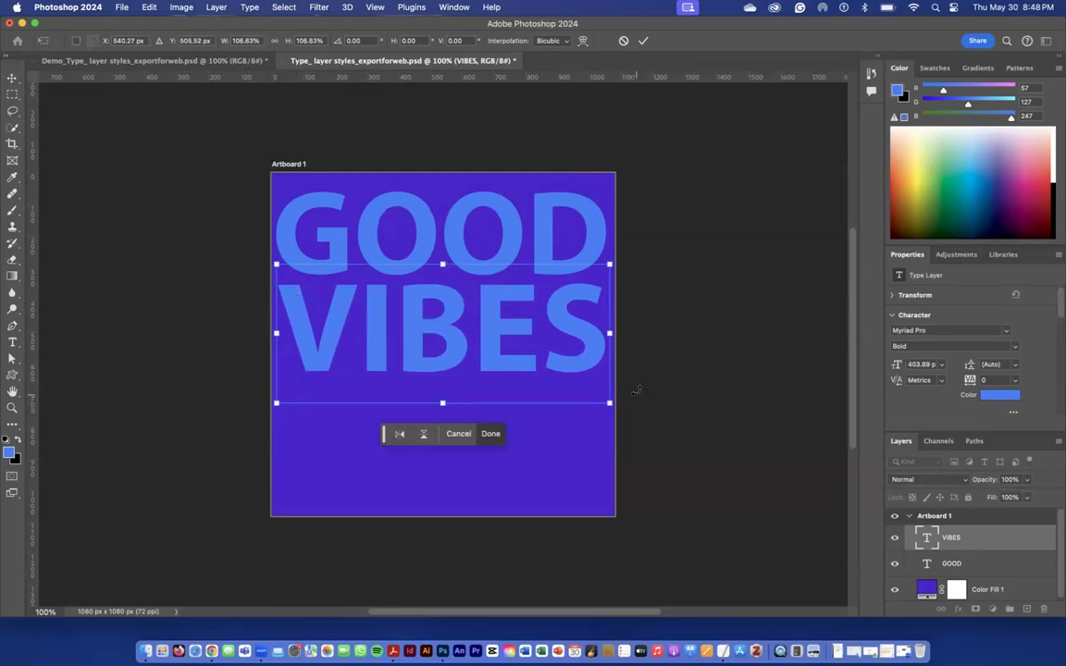
left_click_drag(580, 330, 579, 338)
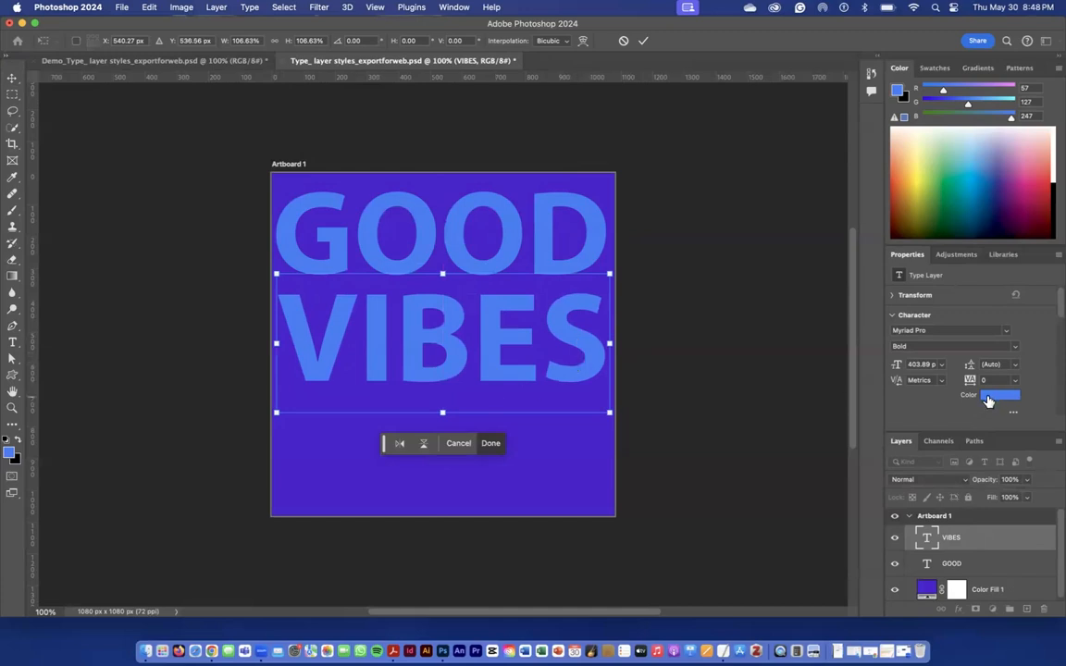
left_click(489, 446)
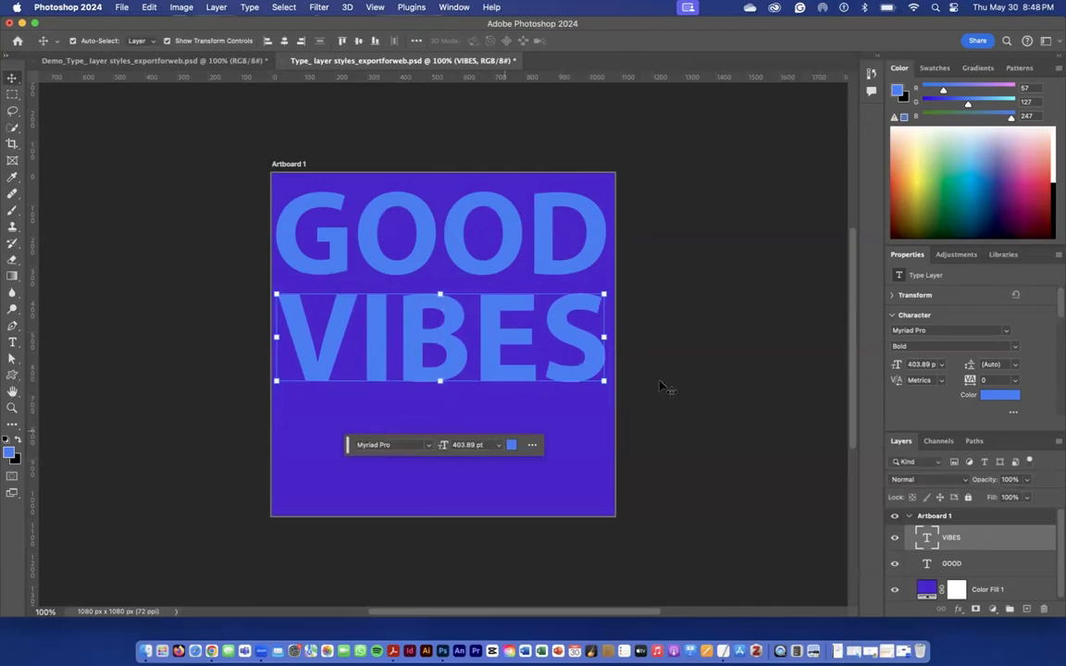
Recolour the VIBES text to cyan, hex 0fe7ea
left_click(989, 400)
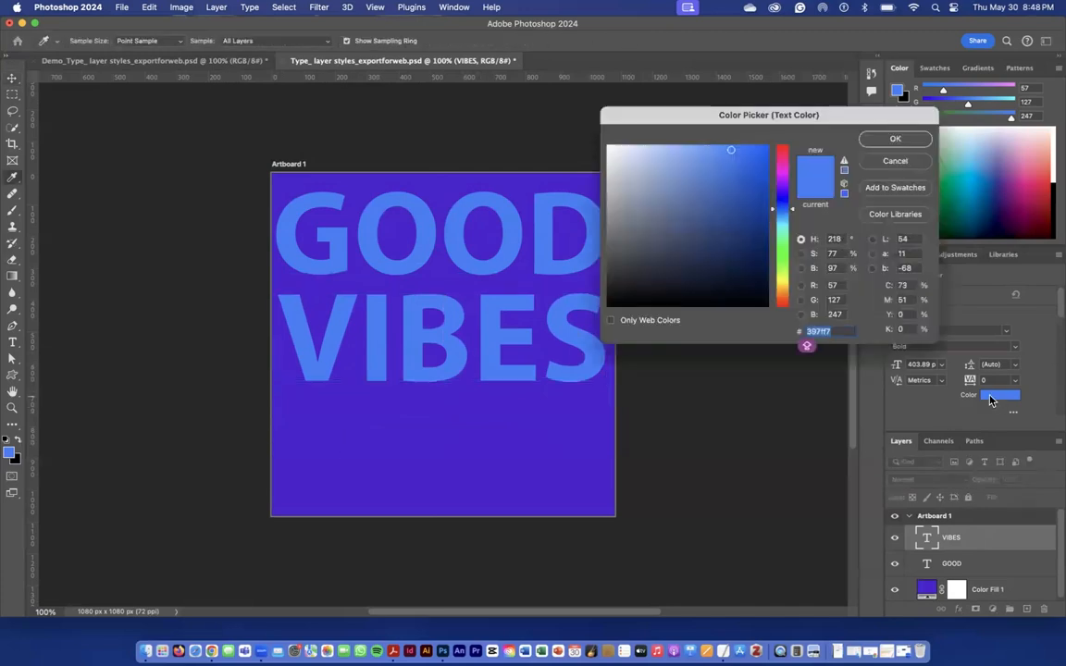
mouse_move(783, 166)
left_mouse_down()
mouse_move(775, 187)
mouse_move(778, 175)
left_mouse_up()
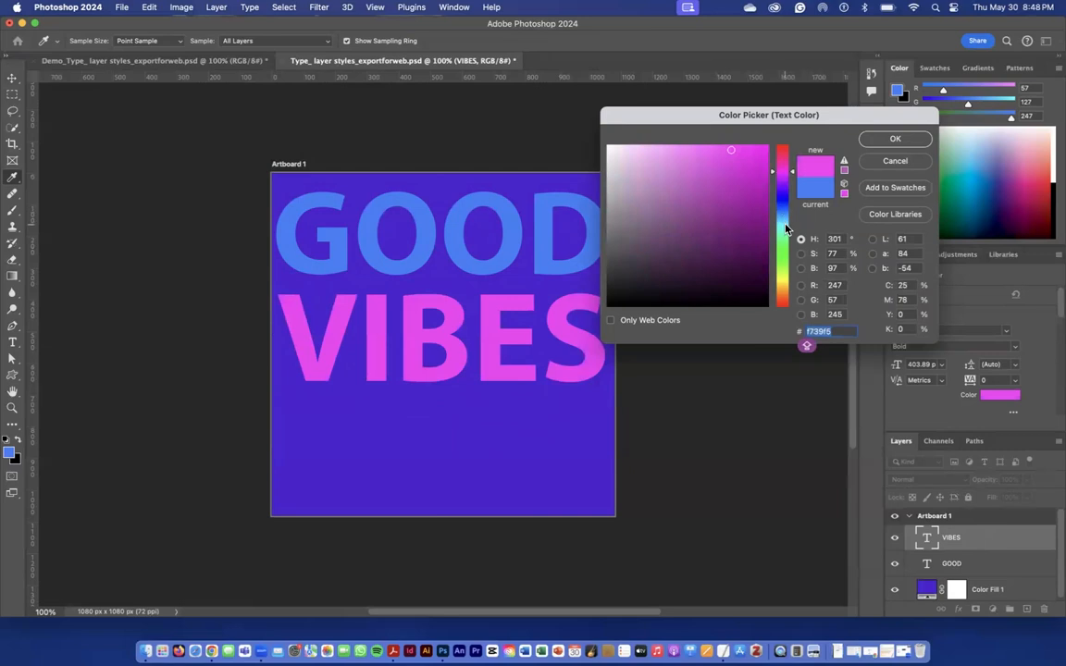
left_click_drag(783, 216, 787, 229)
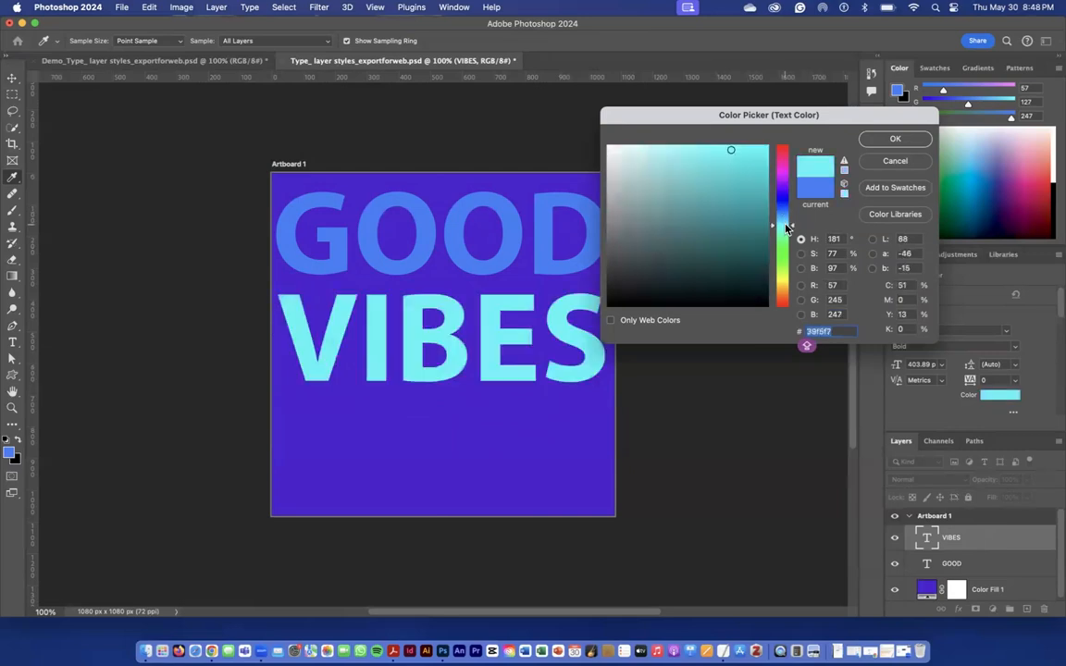
left_click(758, 158)
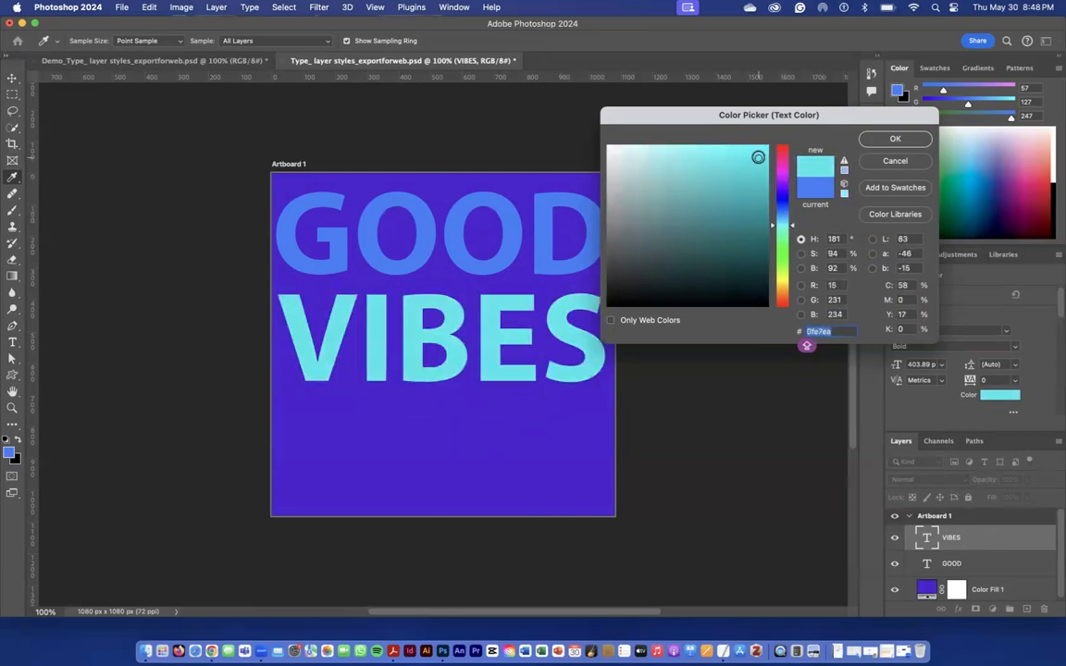
left_click(892, 139)
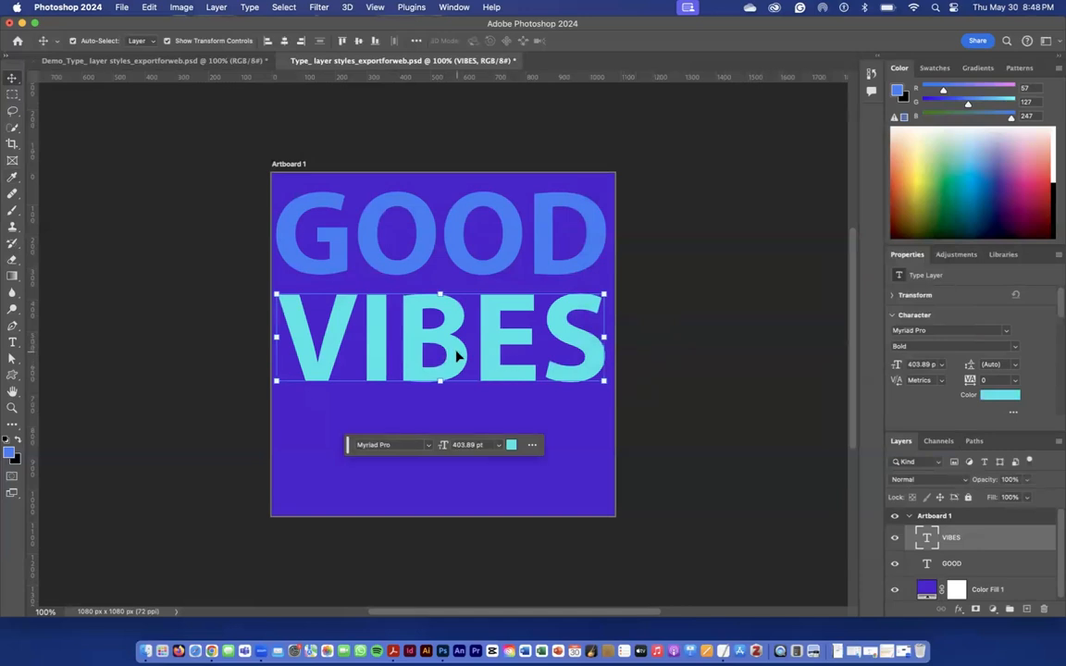
Duplicate the VIBES text directly below the original and replace the copy's wording with ONLY
left_click_drag(456, 356, 452, 464)
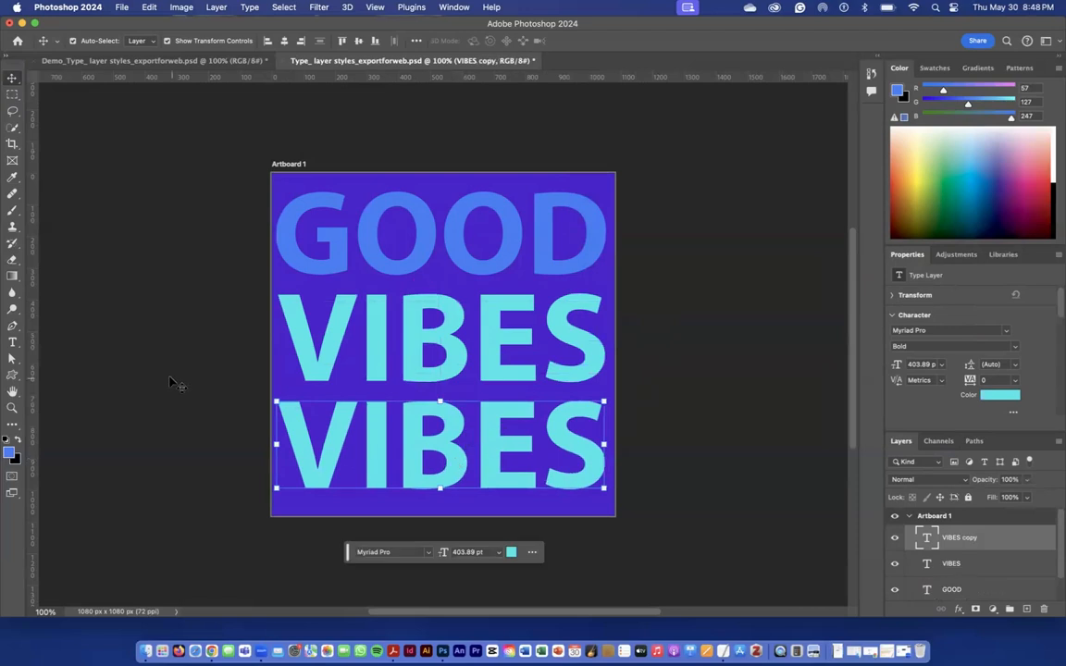
left_click(12, 344)
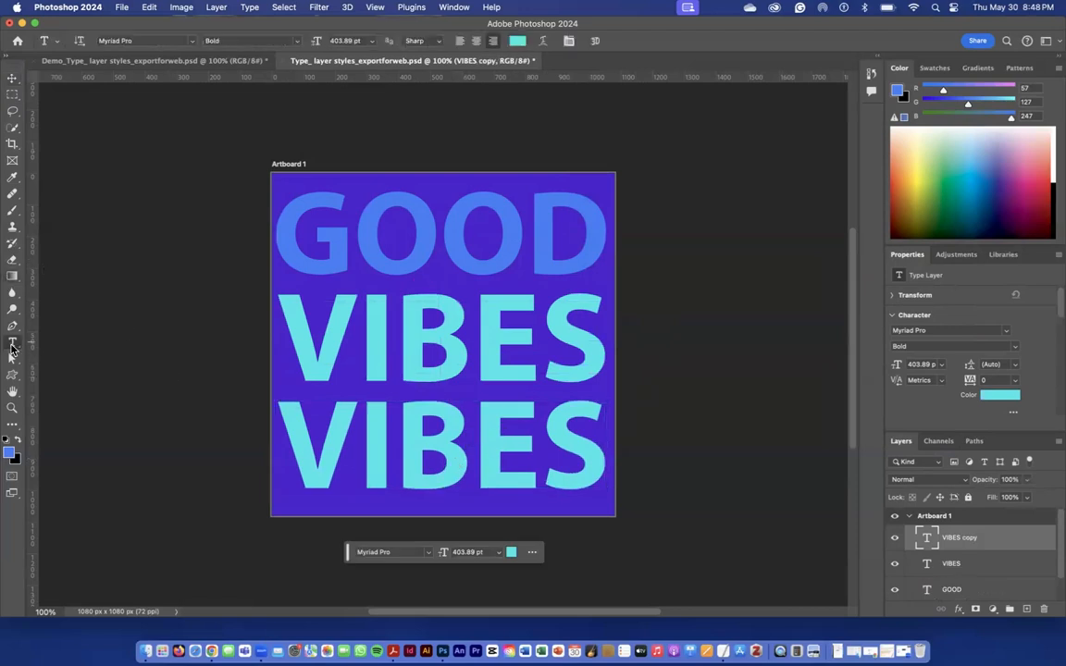
left_click_drag(590, 457, 244, 465)
type("ONLY")
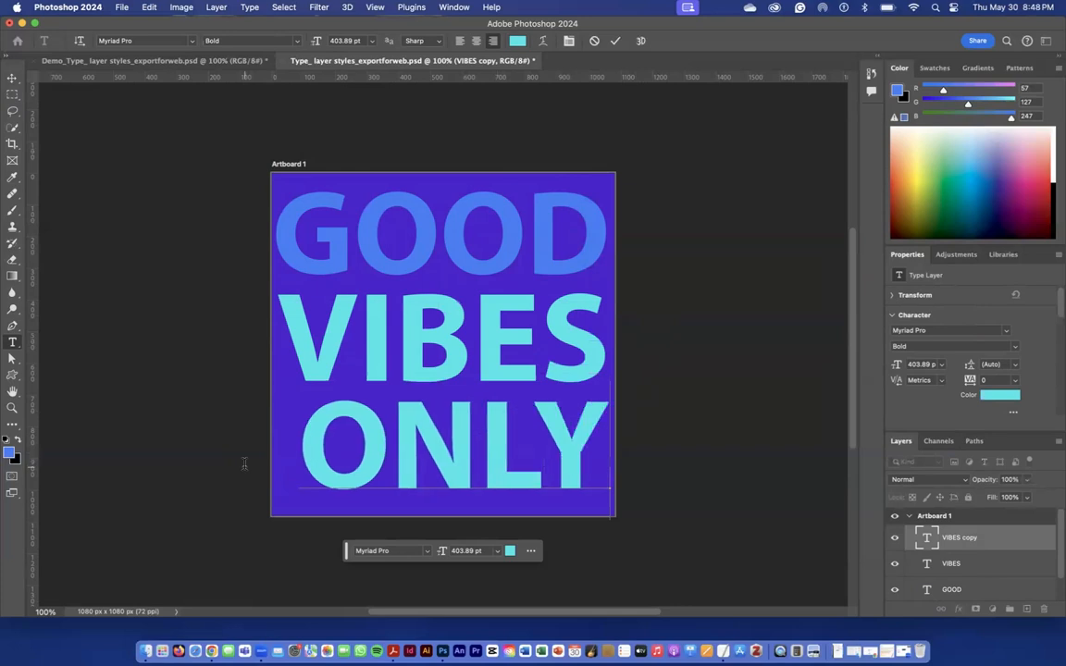
left_click(16, 81)
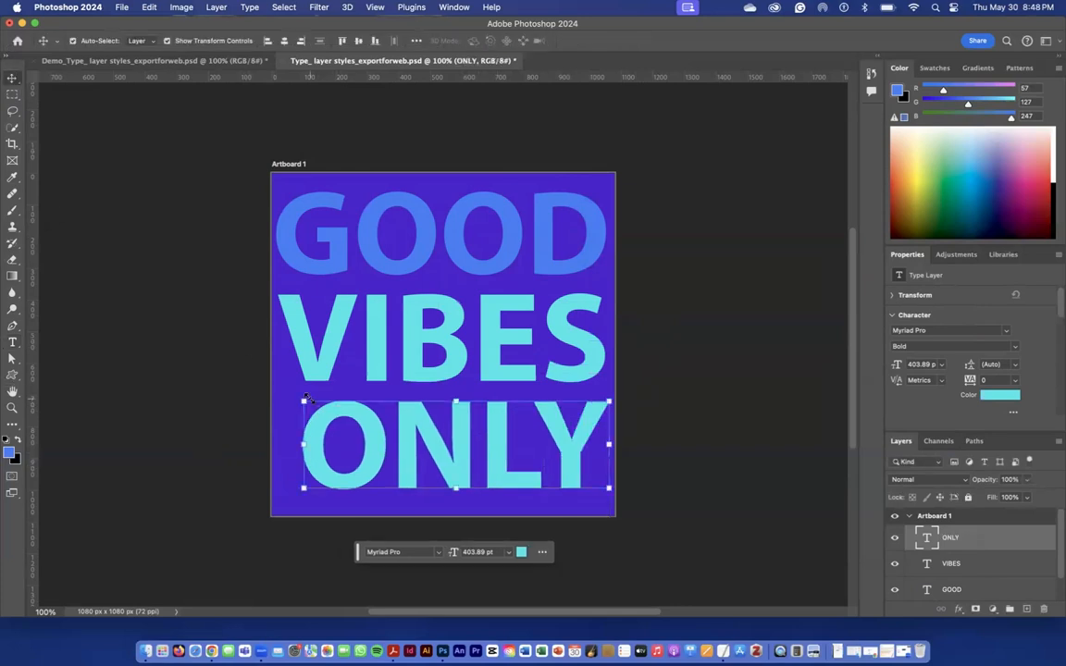
Enlarge the ONLY text proportionally to about 431 pt to match VIBES's width and shift it slightly down from VIBES
left_click_drag(303, 400, 278, 371)
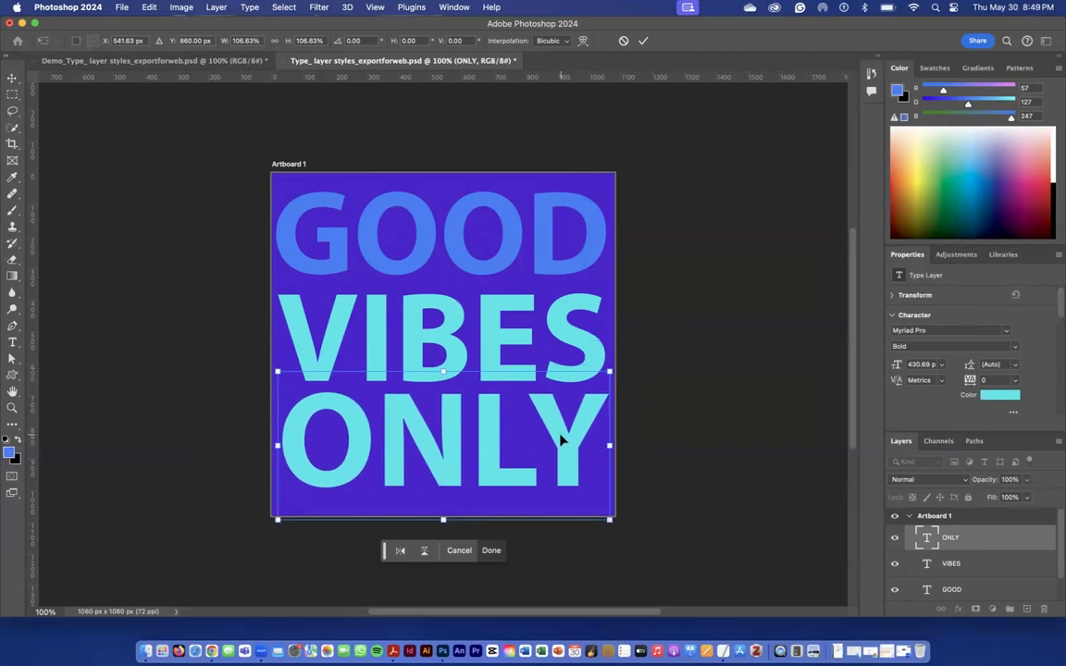
left_click_drag(571, 445, 568, 447)
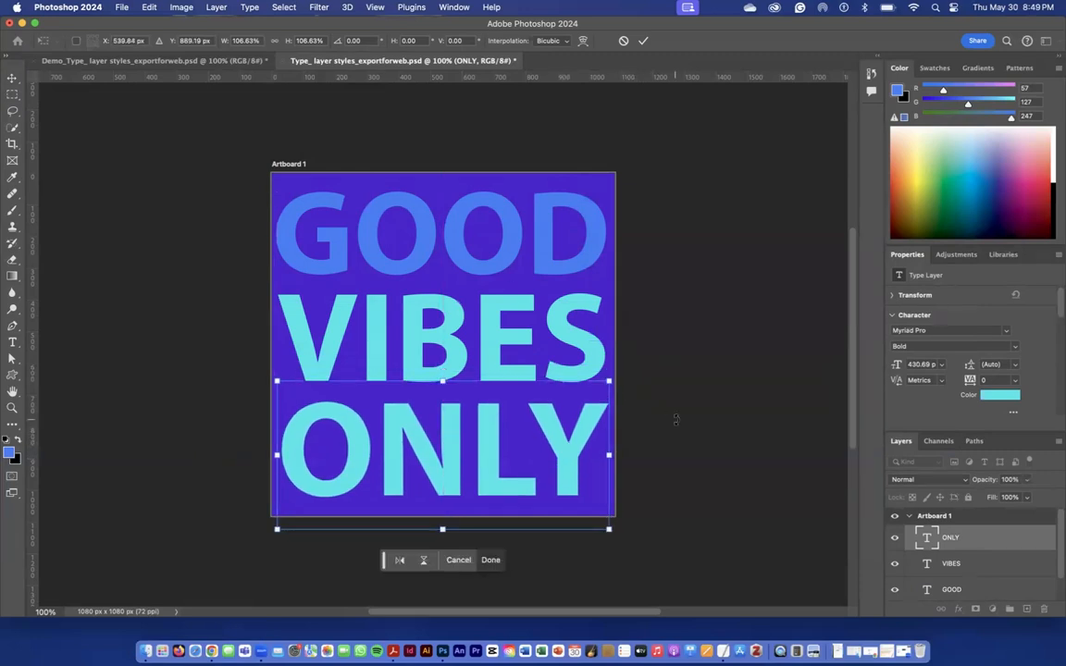
left_click(491, 559)
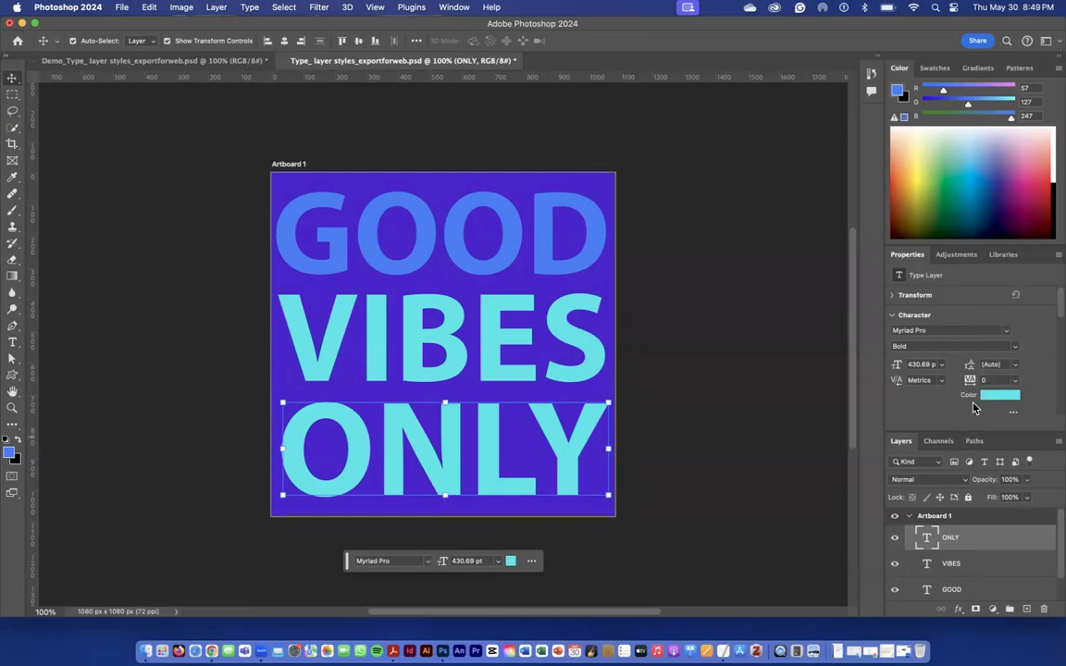
Recolour the ONLY text to bright magenta, hex f62bf6, and deselect it
left_click(510, 561)
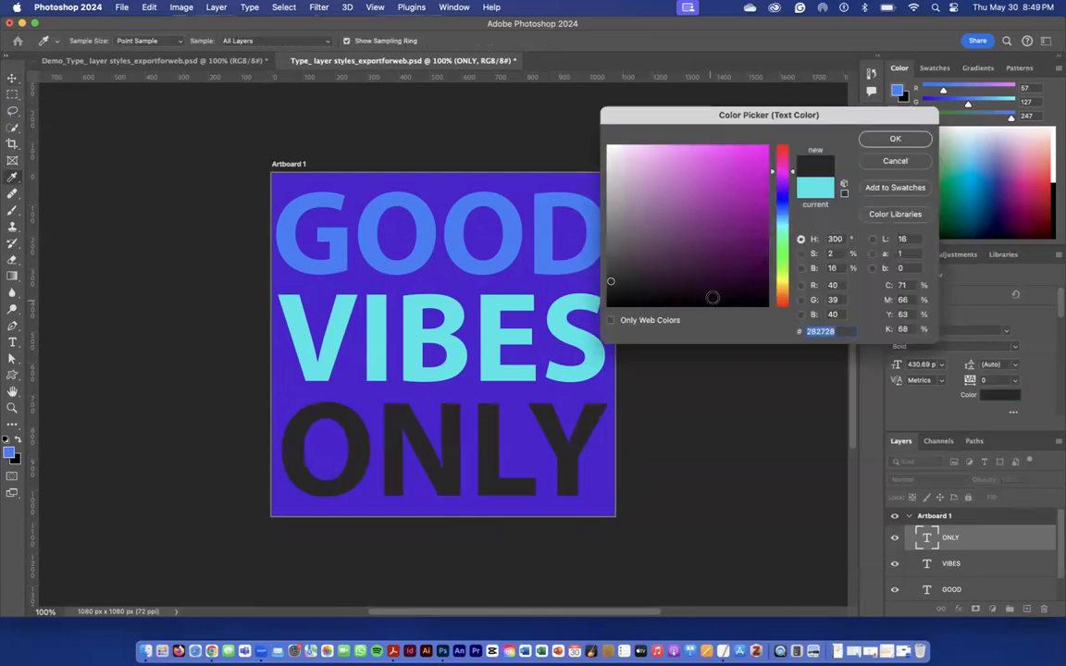
left_click_drag(735, 166, 742, 150)
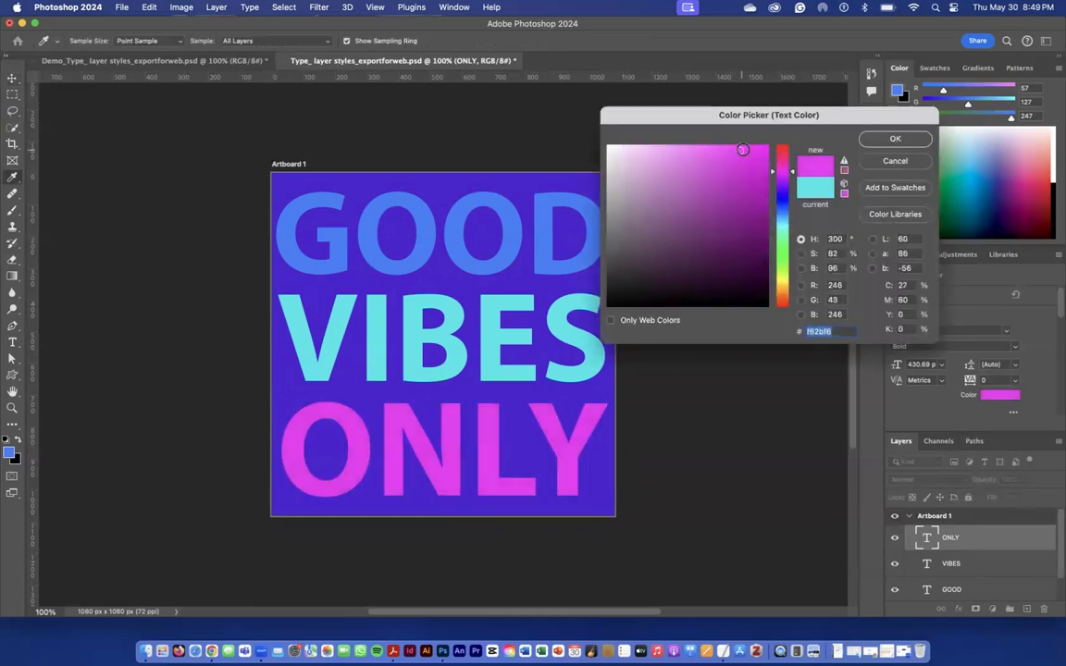
left_click(896, 139)
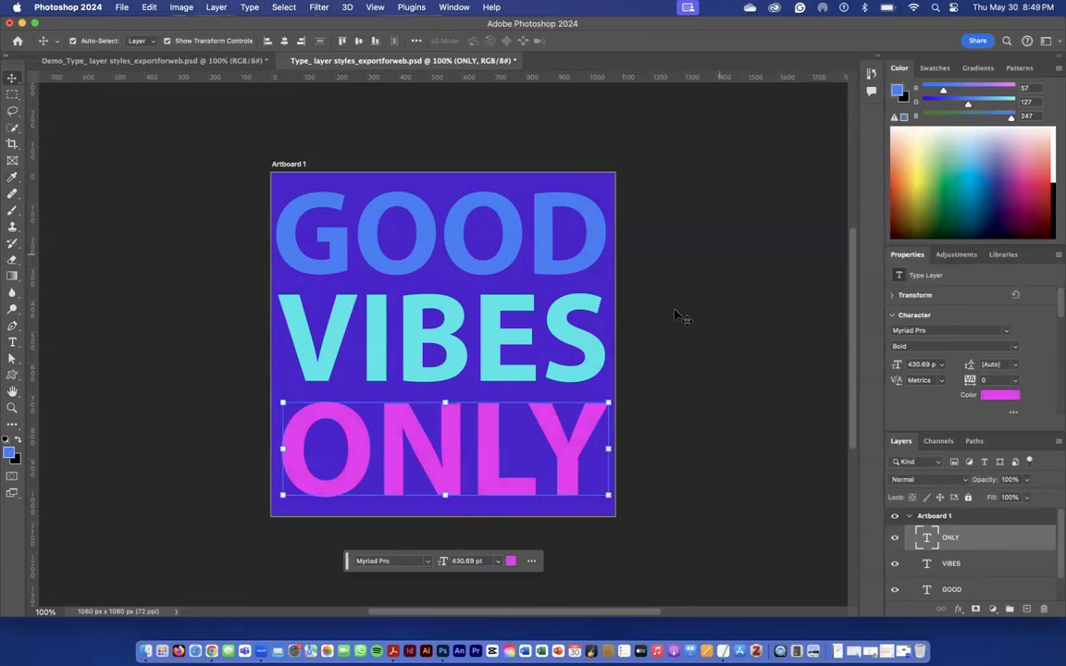
left_click(673, 333)
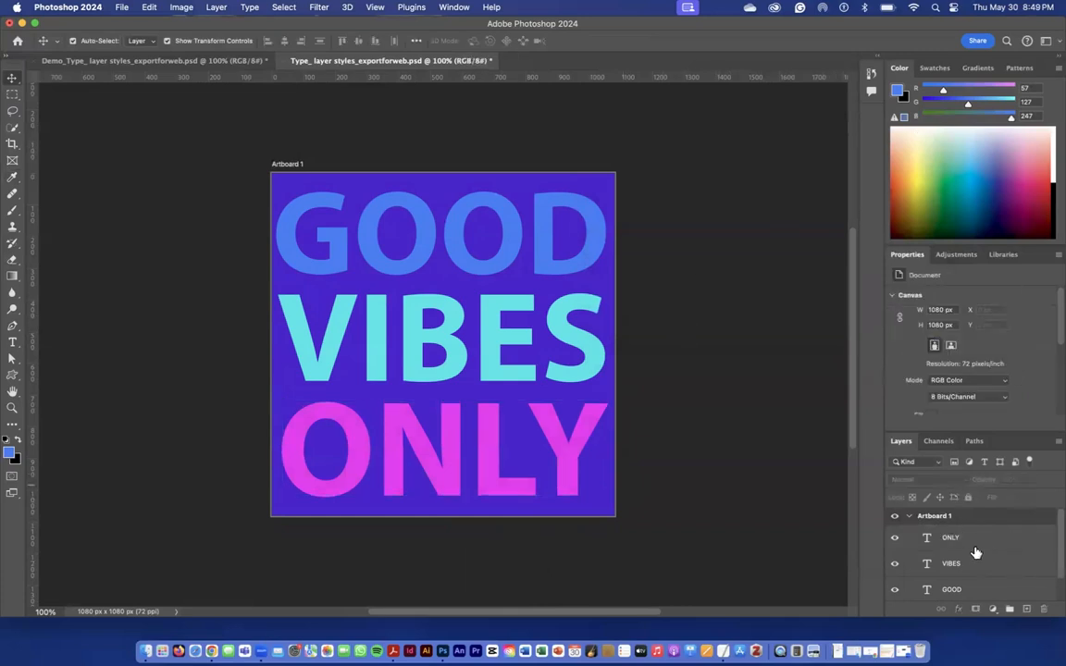
Add a Drop Shadow layer style to the VIBES layer with distance 19 px, spread 16% and size 18 px
scroll(989, 551, "down", 2)
scroll(989, 552, "up", 2)
left_click(976, 565)
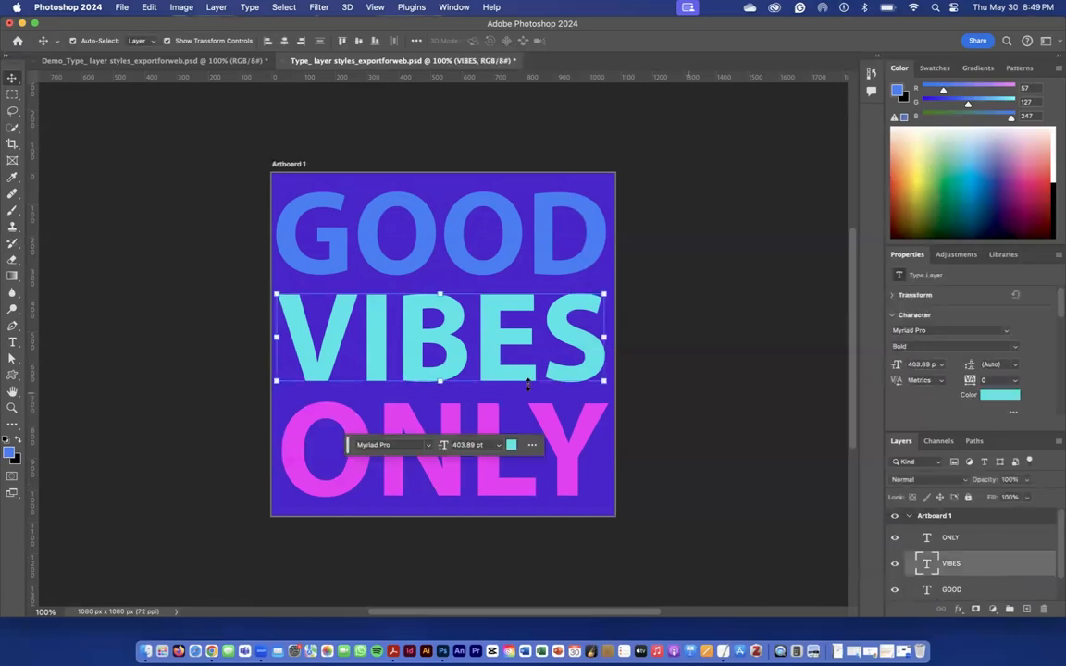
double_click(1002, 563)
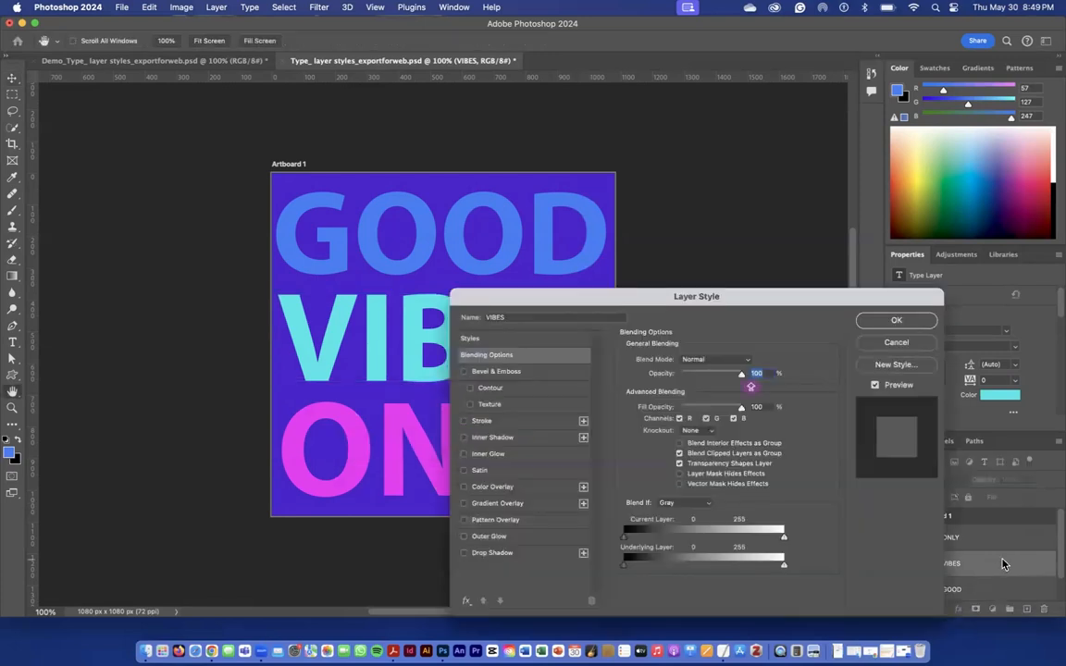
left_click_drag(667, 302, 740, 167)
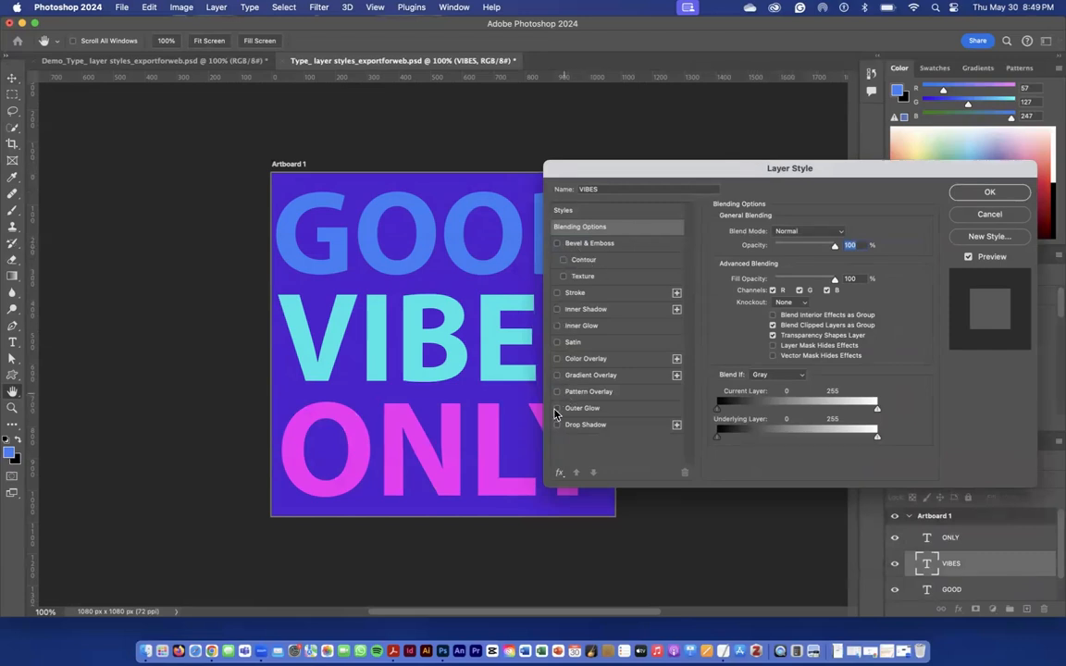
left_click_drag(580, 439, 676, 438)
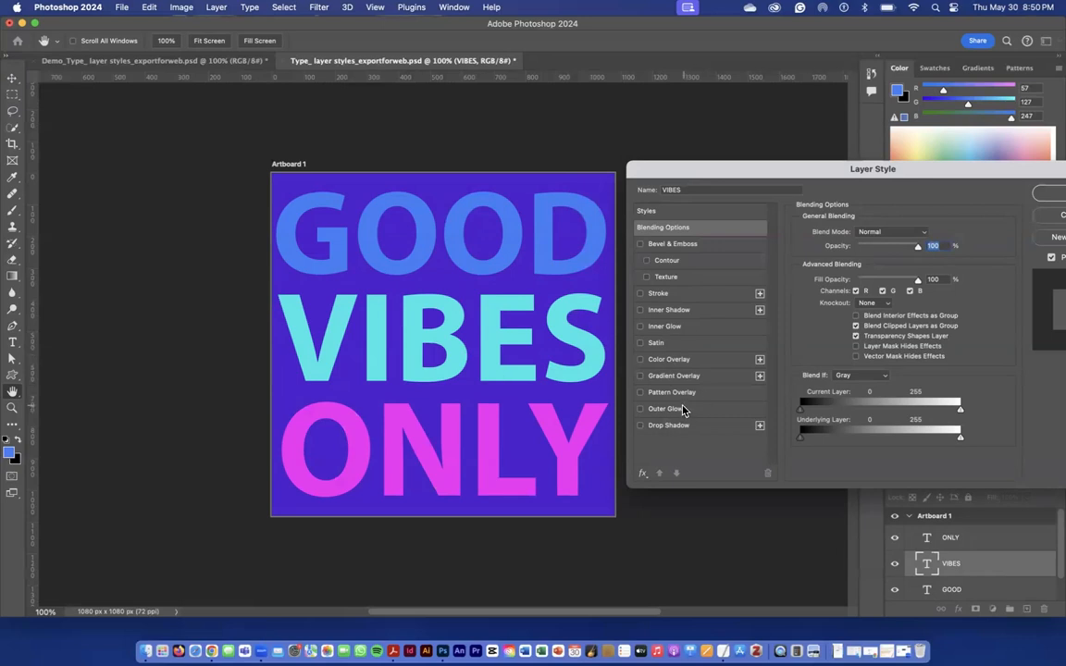
left_click(641, 427)
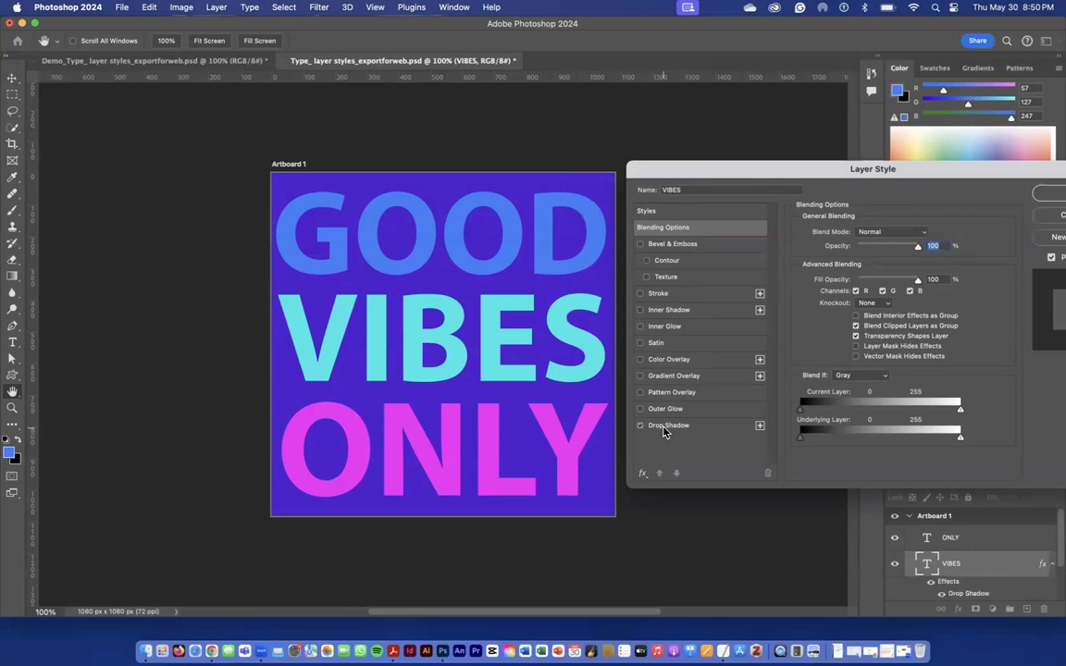
left_click(661, 427)
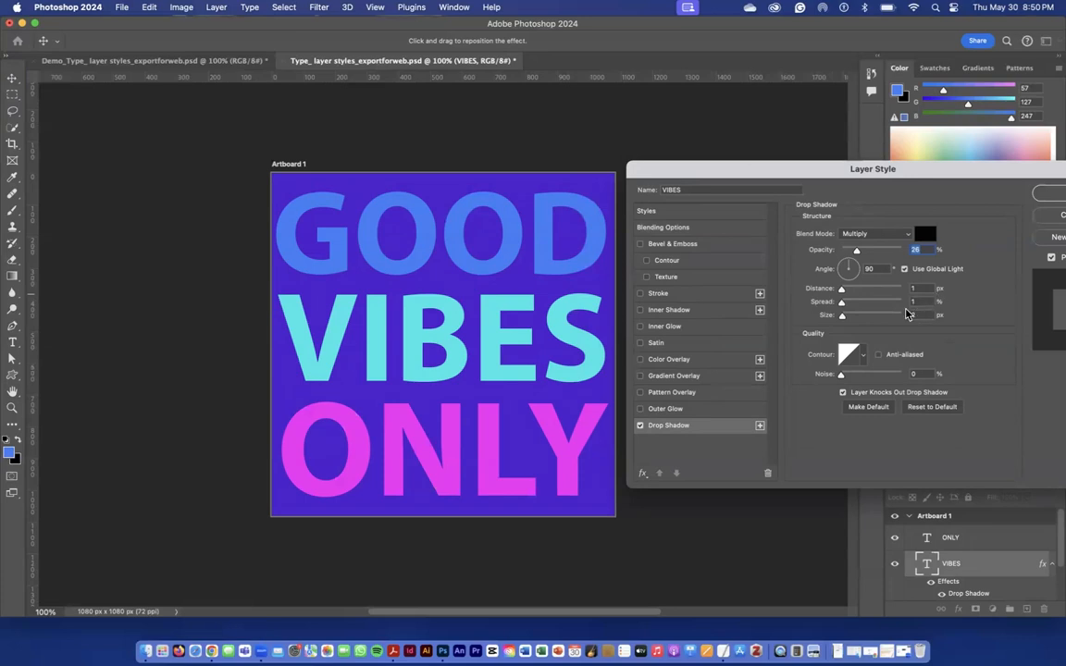
mouse_move(844, 307)
left_mouse_down()
mouse_move(856, 313)
mouse_move(845, 291)
mouse_move(850, 315)
left_mouse_up()
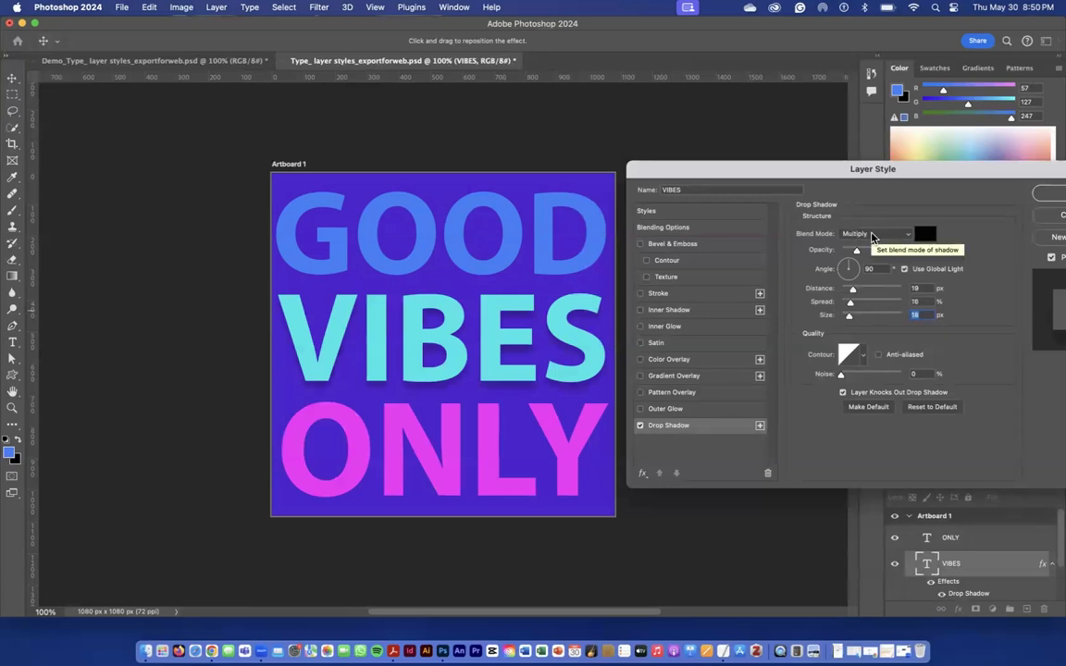
Keep the VIBES shadow's blend mode at Multiply, set its opacity to 28%, and apply the layer style
left_click(872, 235)
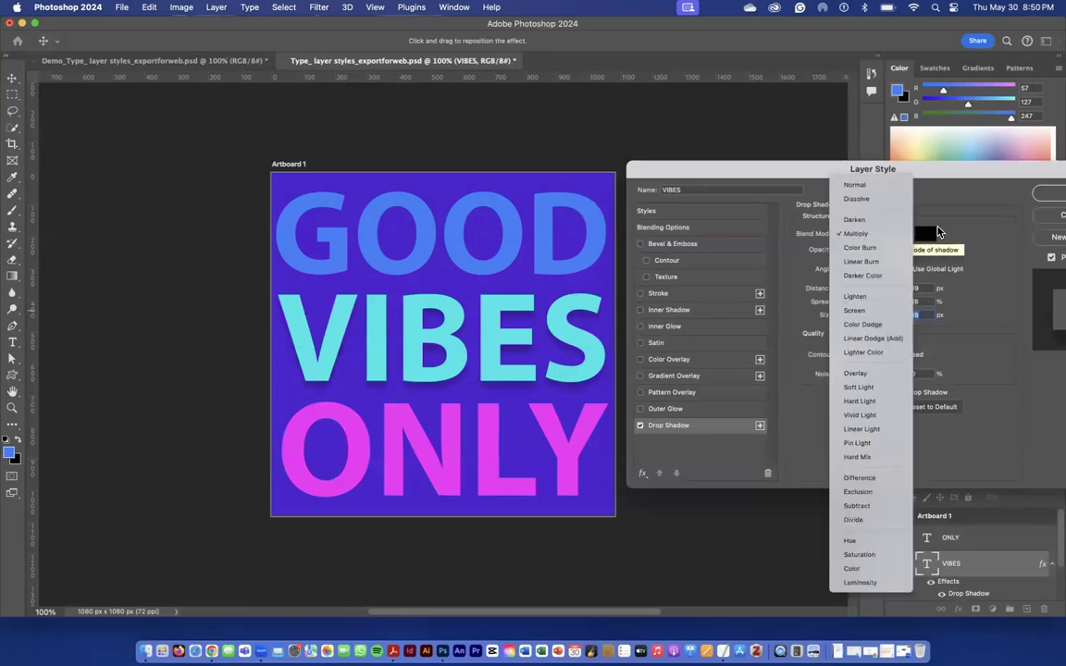
left_click(870, 234)
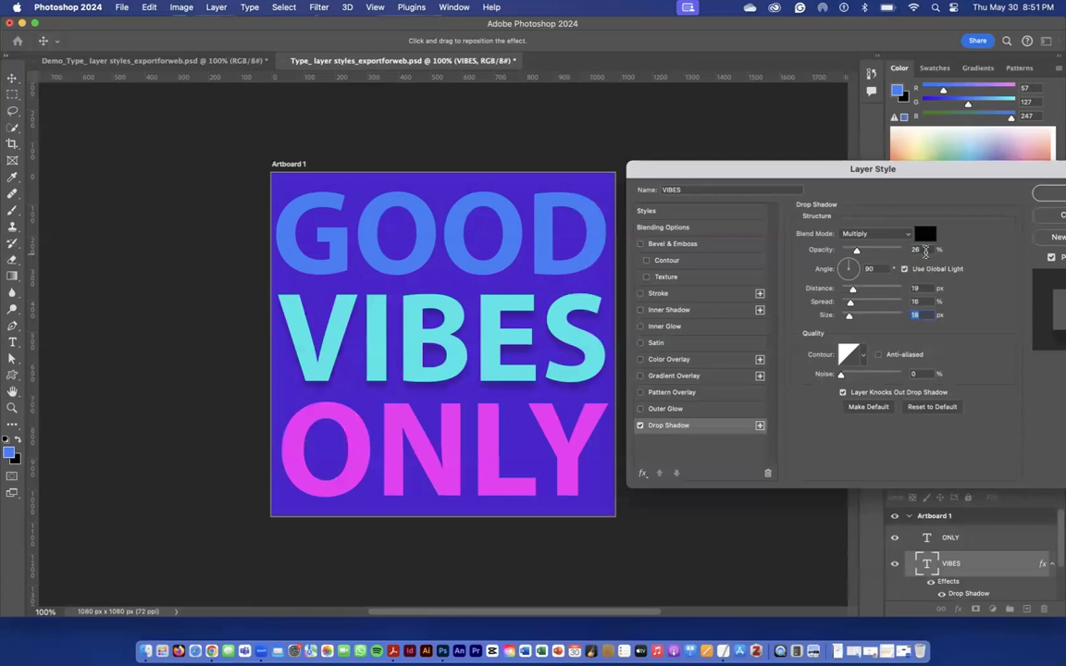
mouse_move(856, 252)
left_mouse_down()
mouse_move(896, 259)
mouse_move(860, 252)
left_mouse_up()
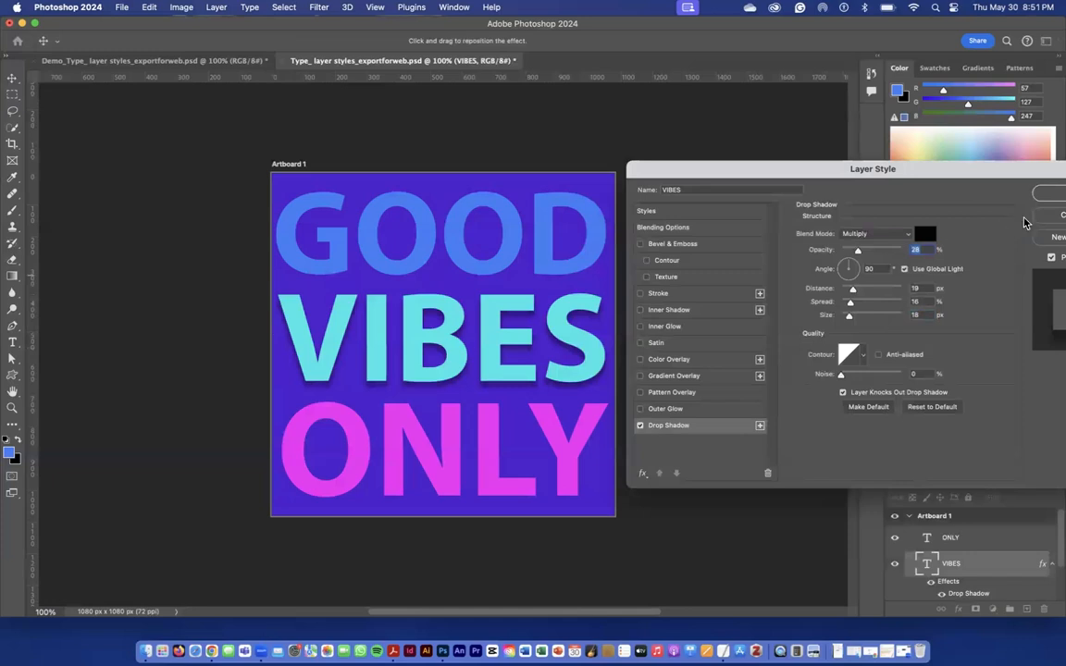
left_click_drag(940, 167, 857, 167)
left_click(981, 192)
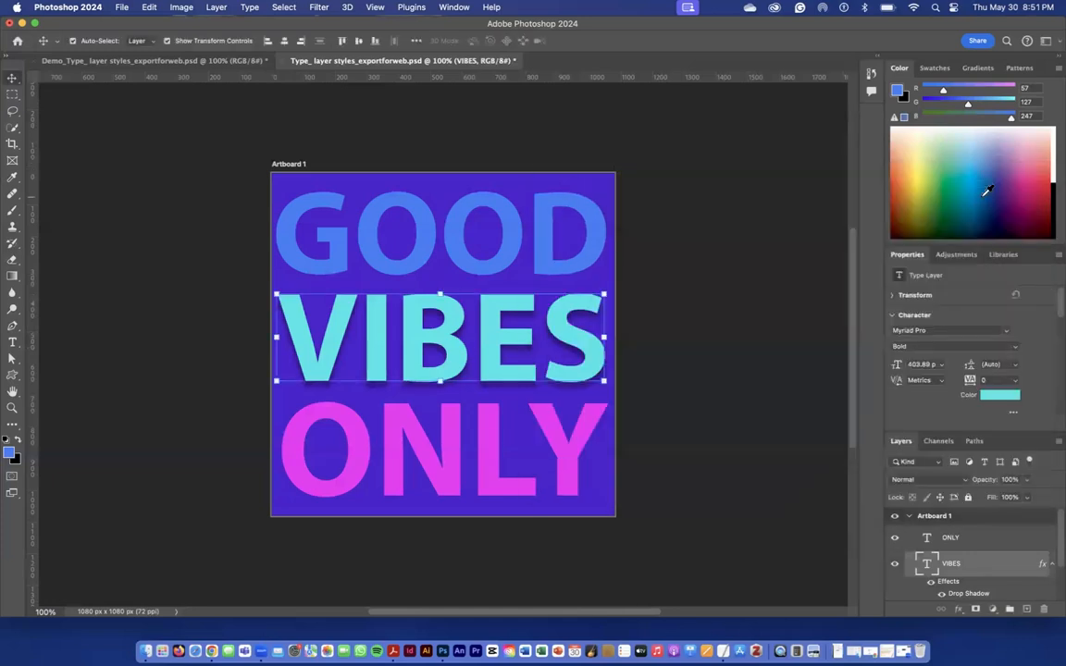
left_click(132, 143)
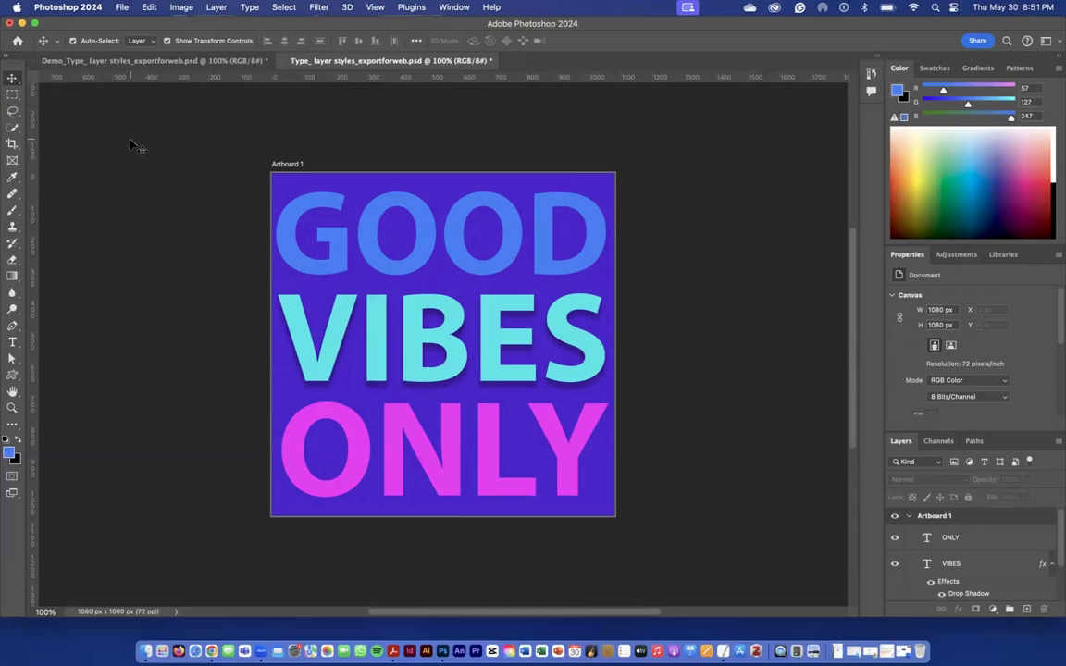
Set up an Export As of Artboard 1 in JPG format
left_click(124, 8)
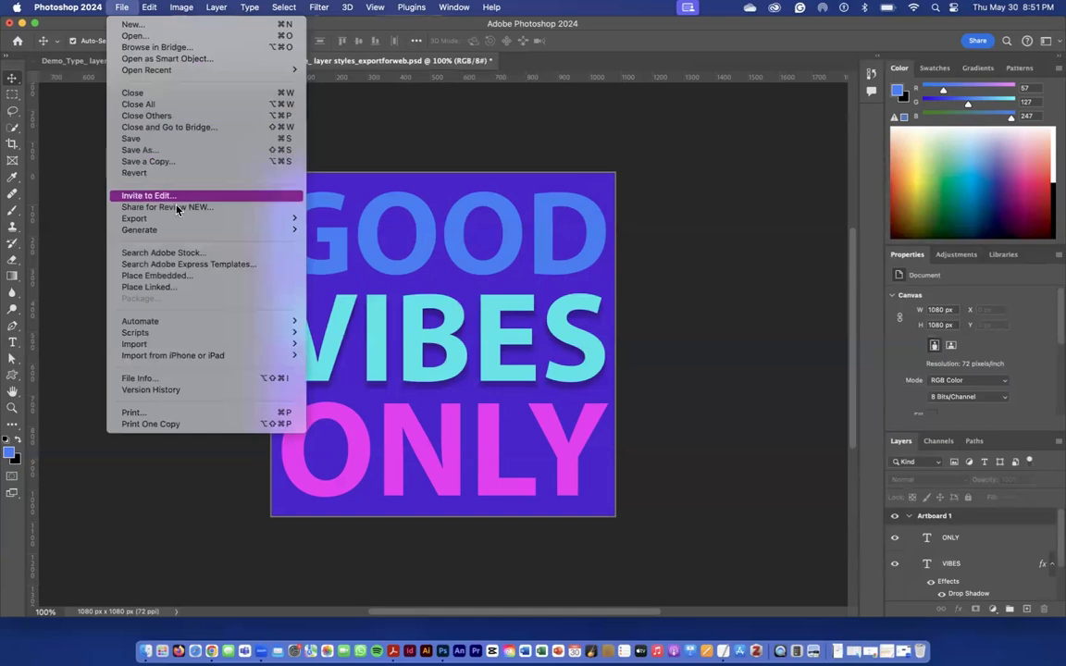
mouse_move(182, 220)
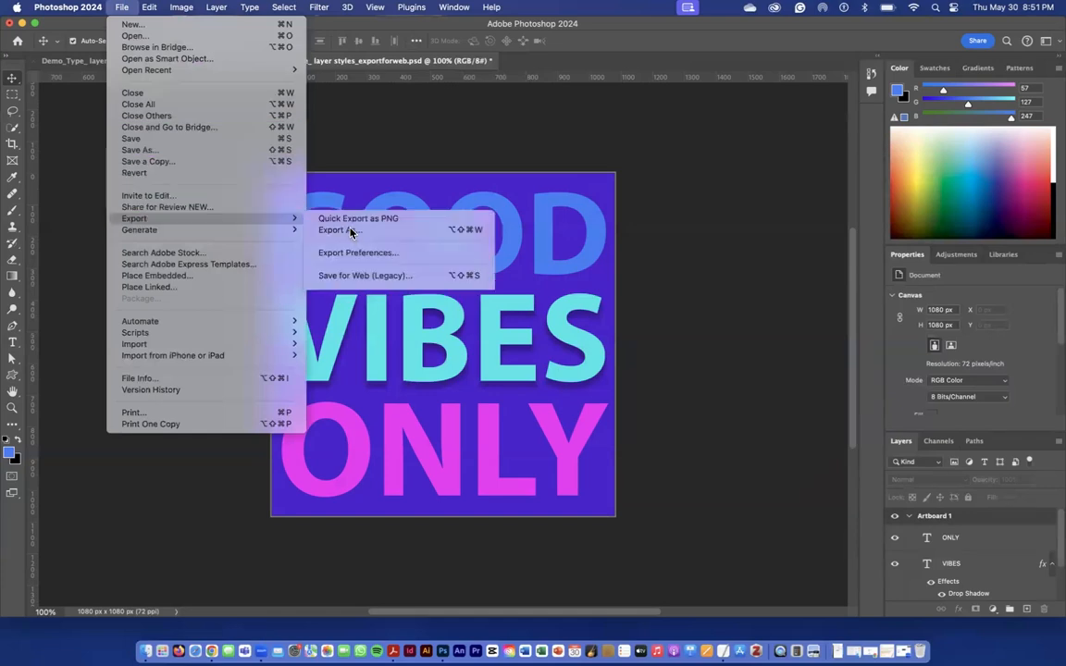
left_click(355, 230)
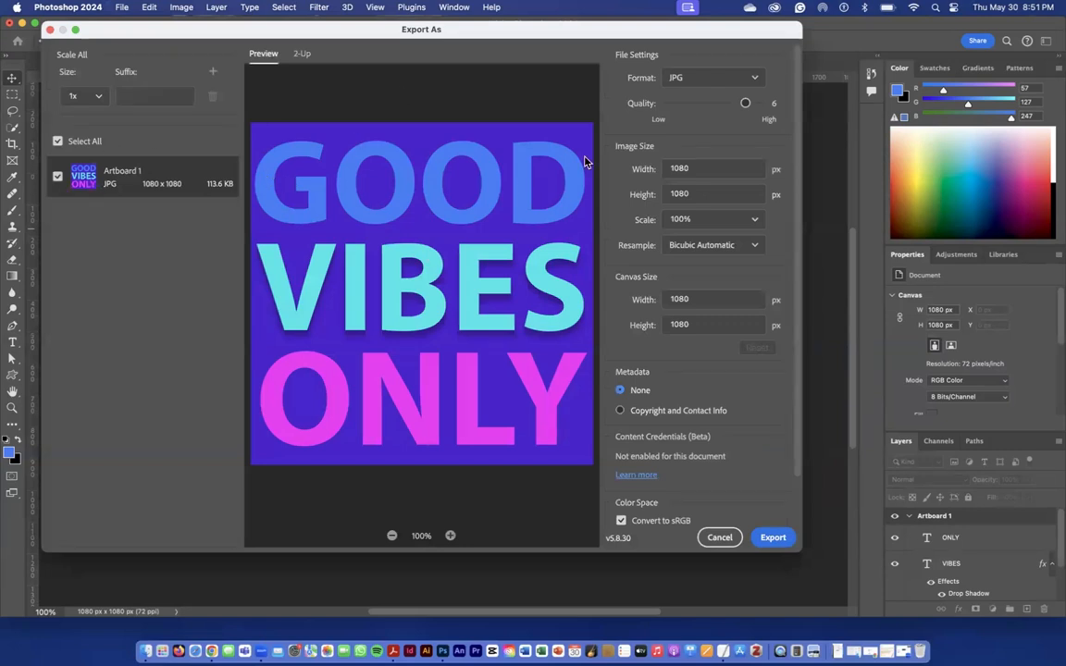
left_click(748, 82)
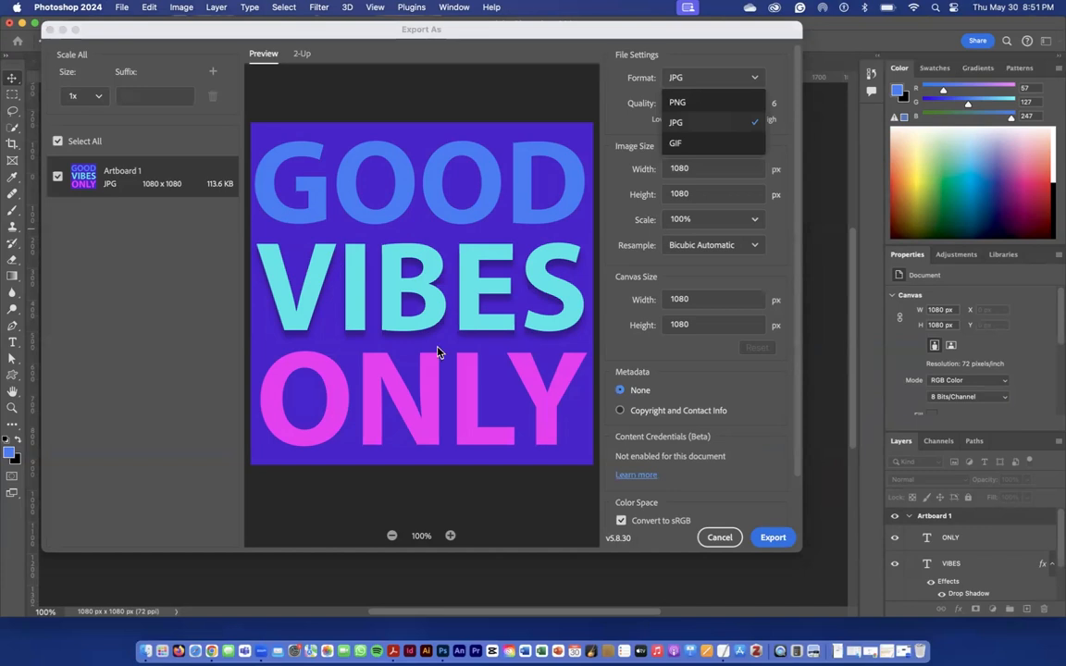
left_click(722, 125)
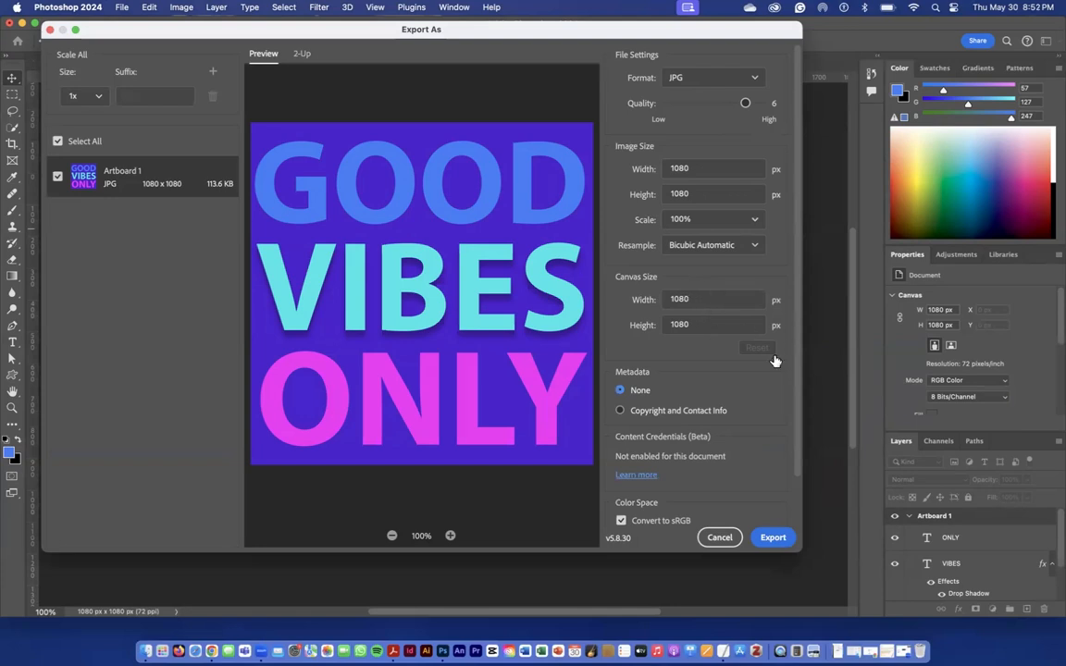
Export the artboard to the Desktop as Web graphic IG.jpg and minimise the open windows to reveal the file
left_click(770, 544)
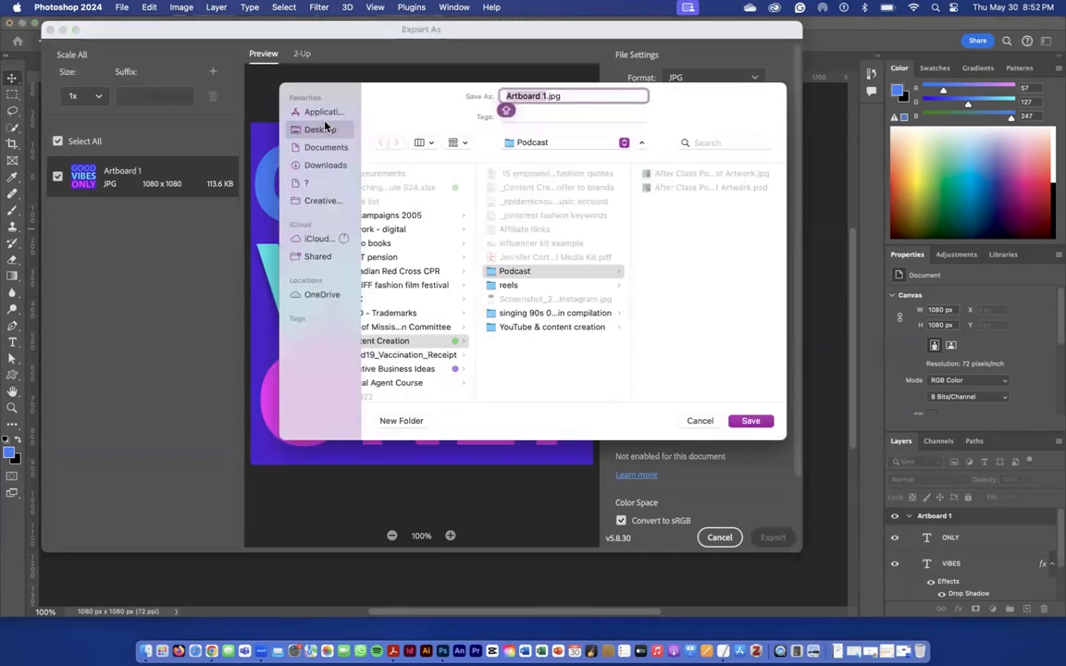
left_click(322, 130)
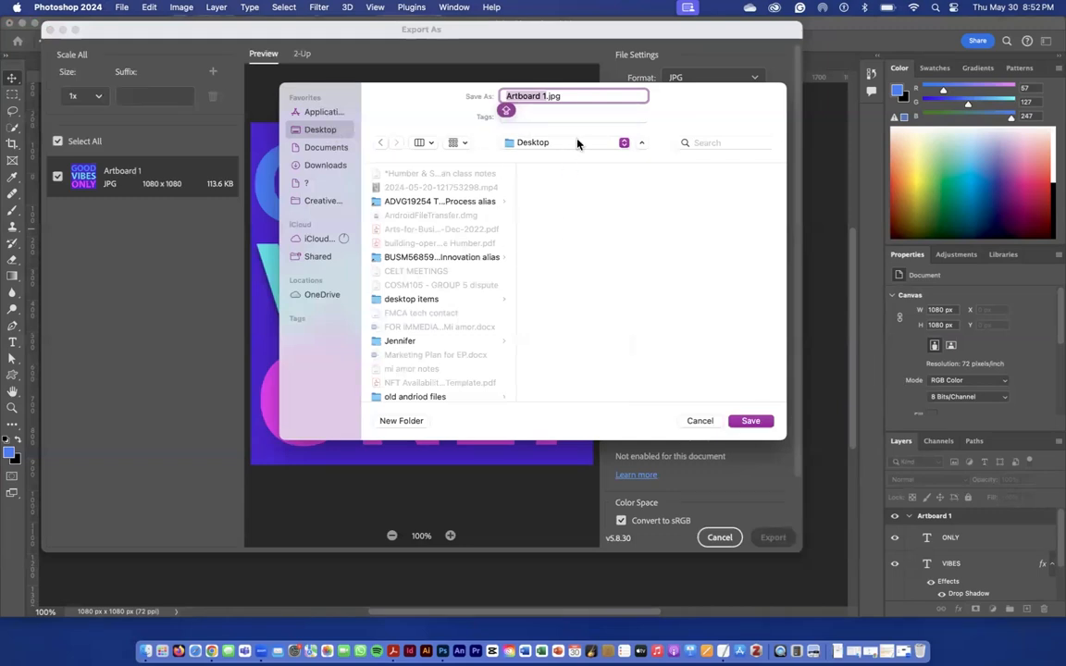
type("We")
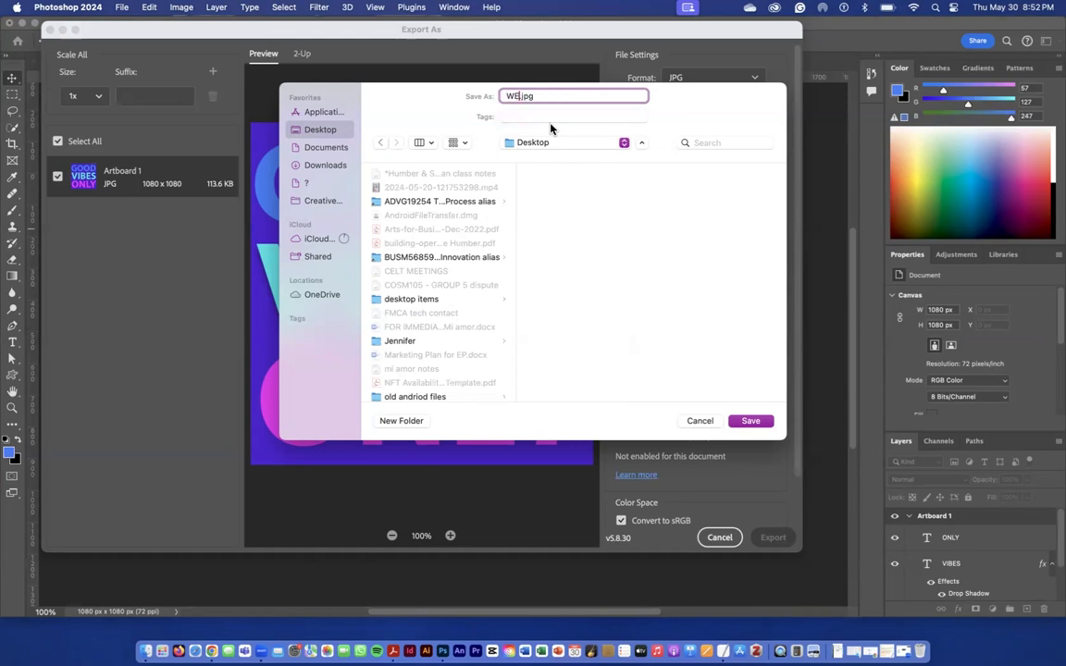
type("b graphic IG")
left_click(750, 421)
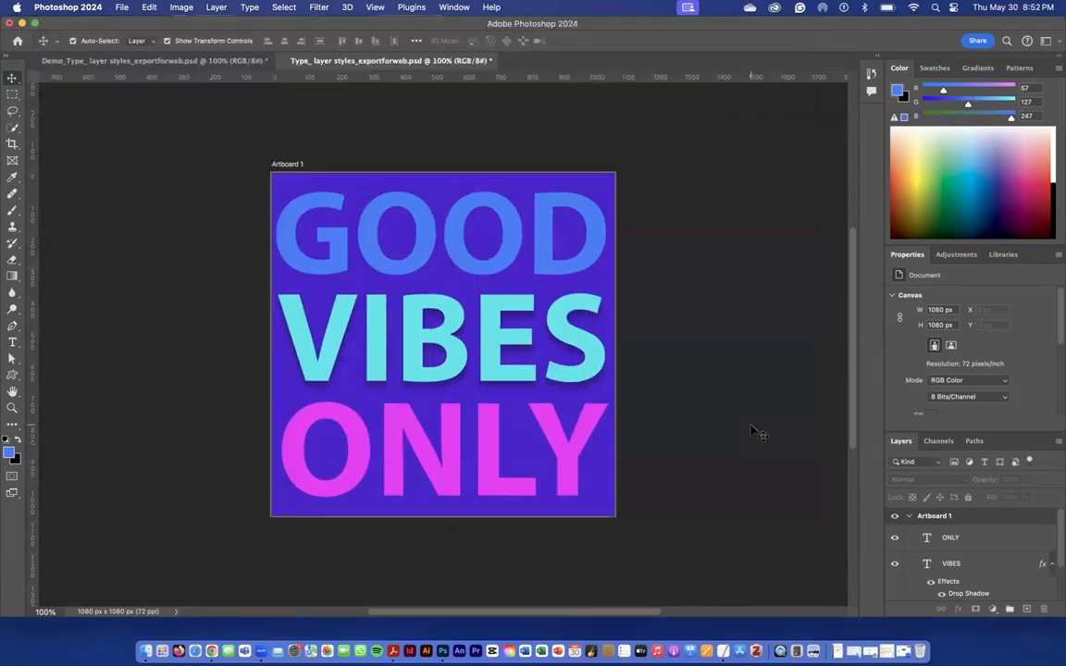
left_click(22, 23)
left_click(46, 145)
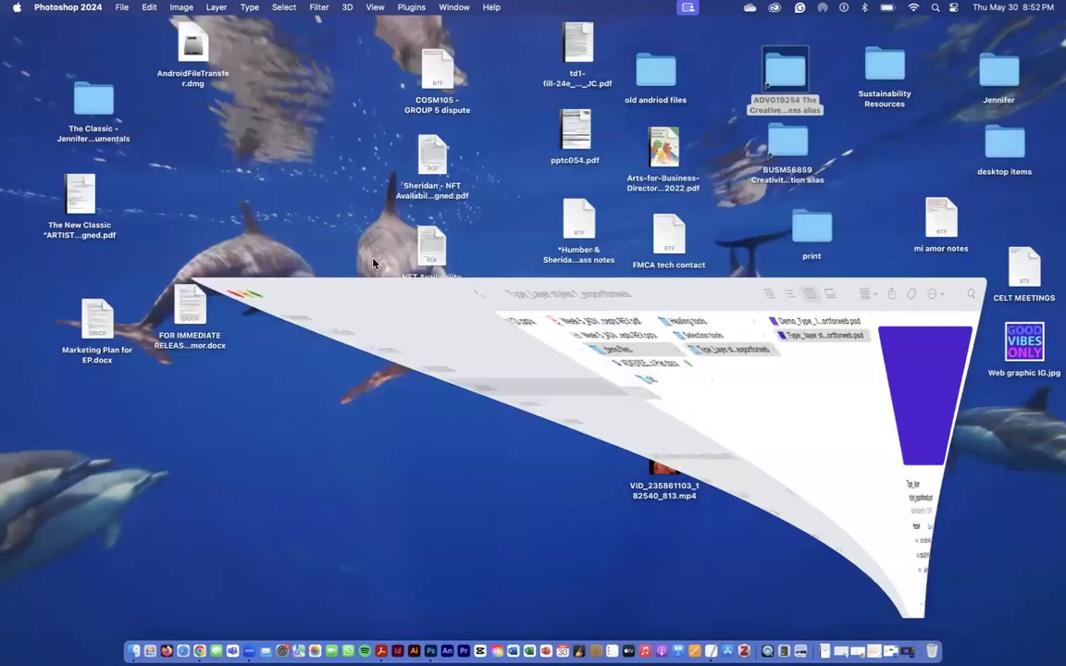